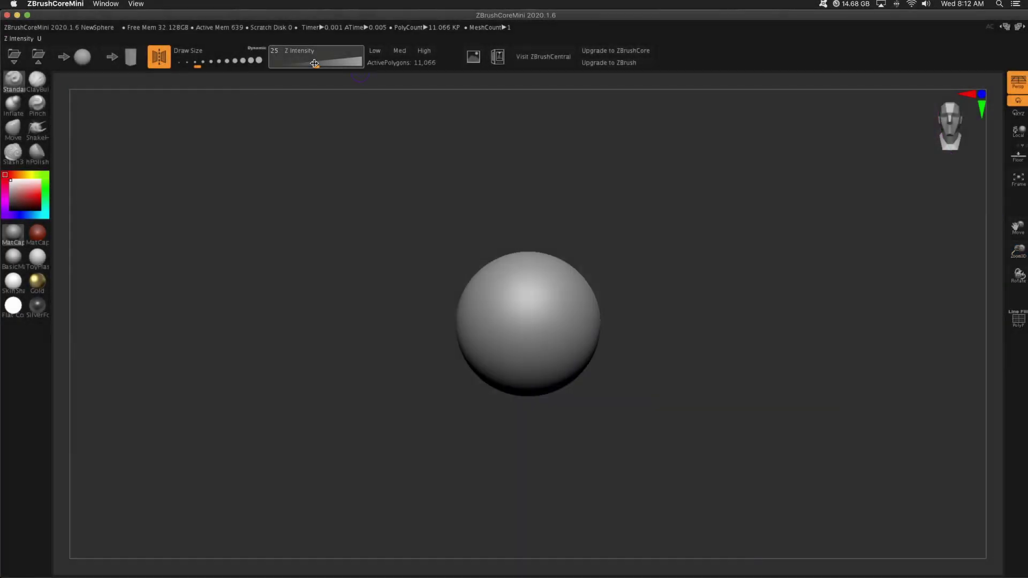
Step: Enlarge the brush and pull the sphere into a lumpy body with a thick lower foot
{"action": "left_click", "coordinate": [253, 61]}
{"action": "mouse_move", "coordinate": [528, 402]}
{"action": "left_mouse_down"}
{"action": "mouse_move", "coordinate": [586, 275]}
{"action": "mouse_move", "coordinate": [538, 261]}
{"action": "mouse_move", "coordinate": [463, 380]}
{"action": "mouse_move", "coordinate": [455, 468]}
{"action": "mouse_move", "coordinate": [440, 442]}
{"action": "mouse_move", "coordinate": [484, 442]}
{"action": "mouse_move", "coordinate": [464, 414]}
{"action": "mouse_move", "coordinate": [485, 400]}
{"action": "mouse_move", "coordinate": [585, 372]}
{"action": "mouse_move", "coordinate": [675, 393]}
{"action": "mouse_move", "coordinate": [630, 335]}
{"action": "mouse_move", "coordinate": [666, 348]}
{"action": "left_mouse_up"}
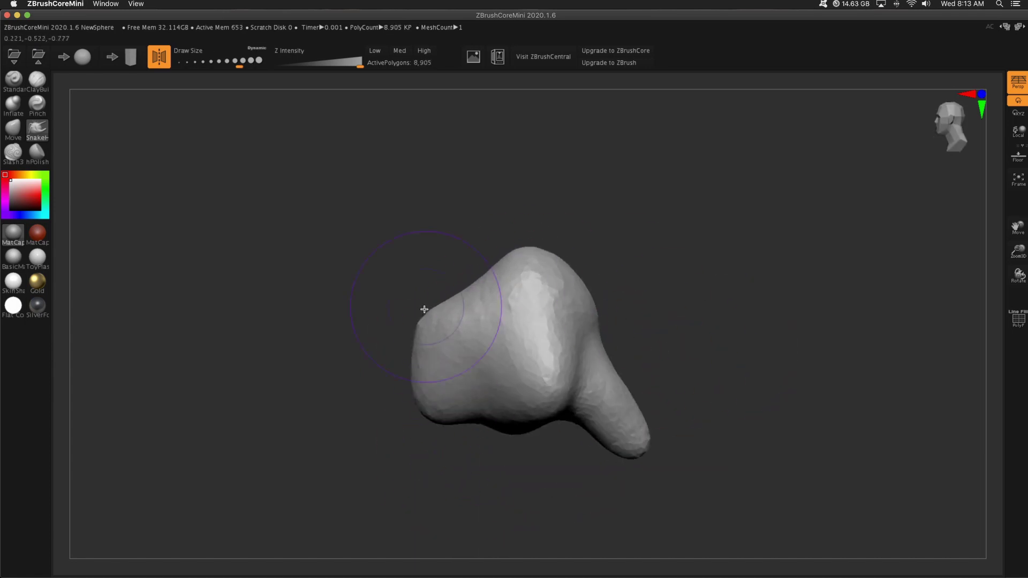
{"action": "mouse_move", "coordinate": [424, 309]}
{"action": "left_mouse_down"}
{"action": "mouse_move", "coordinate": [645, 259]}
{"action": "mouse_move", "coordinate": [608, 435]}
{"action": "mouse_move", "coordinate": [683, 376]}
{"action": "mouse_move", "coordinate": [927, 229]}
{"action": "mouse_move", "coordinate": [446, 391]}
{"action": "left_mouse_up"}
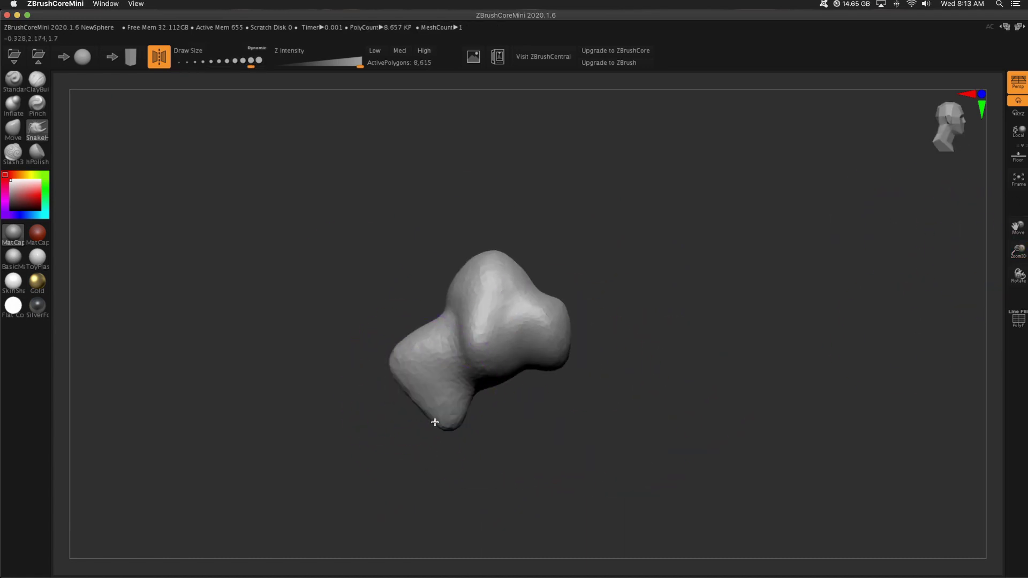
{"action": "mouse_move", "coordinate": [418, 453]}
{"action": "left_mouse_down"}
{"action": "mouse_move", "coordinate": [378, 426]}
{"action": "mouse_move", "coordinate": [407, 423]}
{"action": "mouse_move", "coordinate": [447, 450]}
{"action": "mouse_move", "coordinate": [378, 403]}
{"action": "mouse_move", "coordinate": [436, 378]}
{"action": "mouse_move", "coordinate": [769, 333]}
{"action": "mouse_move", "coordinate": [424, 332]}
{"action": "mouse_move", "coordinate": [213, 419]}
{"action": "mouse_move", "coordinate": [230, 394]}
{"action": "mouse_move", "coordinate": [477, 367]}
{"action": "mouse_move", "coordinate": [367, 425]}
{"action": "mouse_move", "coordinate": [414, 392]}
{"action": "left_mouse_up"}
Step: Enlarge the brush one step and turn the creature to a side view
{"action": "mouse_move", "coordinate": [306, 477]}
{"action": "left_mouse_down"}
{"action": "mouse_move", "coordinate": [542, 424]}
{"action": "mouse_move", "coordinate": [905, 243]}
{"action": "mouse_move", "coordinate": [329, 283]}
{"action": "left_mouse_up"}
{"action": "key", "text": "]"}
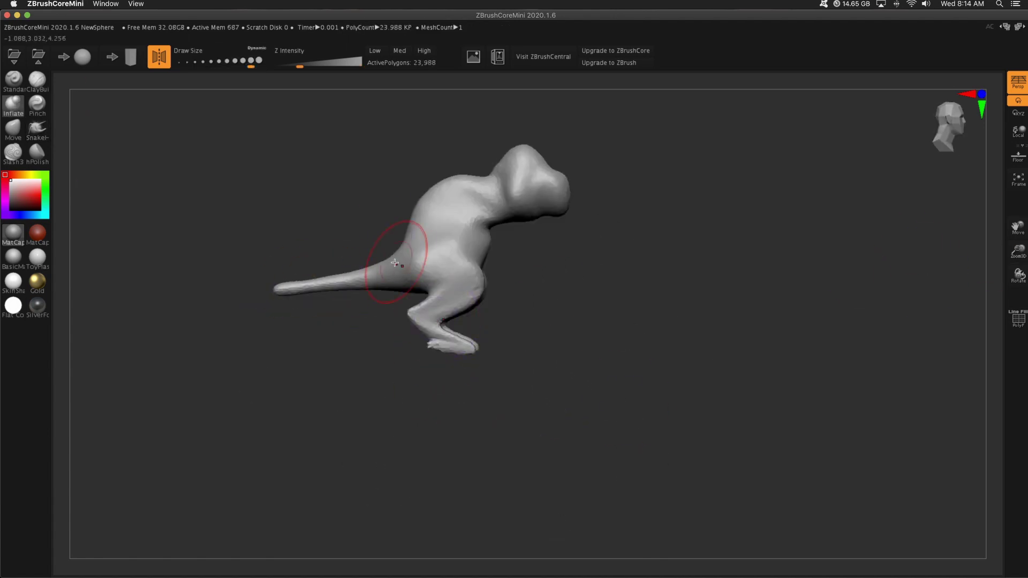
{"action": "left_click_drag", "start_coordinate": [585, 296], "coordinate": [842, 323]}
{"action": "left_click_drag", "start_coordinate": [1020, 221], "coordinate": [1017, 225]}
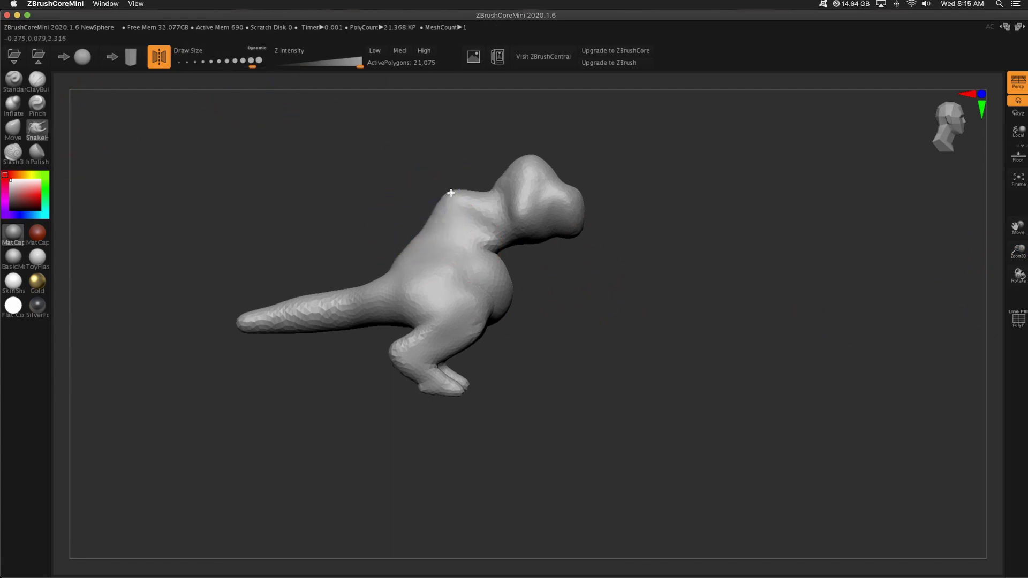
{"action": "left_click_drag", "start_coordinate": [584, 311], "coordinate": [404, 309]}
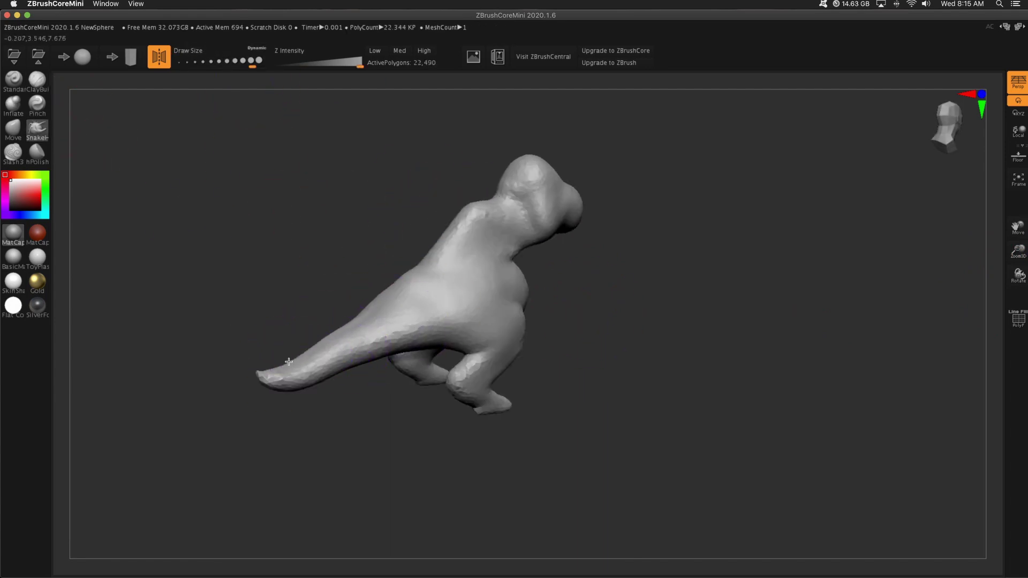
{"action": "mouse_move", "coordinate": [289, 362]}
{"action": "left_mouse_down"}
{"action": "mouse_move", "coordinate": [340, 394]}
{"action": "mouse_move", "coordinate": [375, 369]}
{"action": "left_mouse_up"}
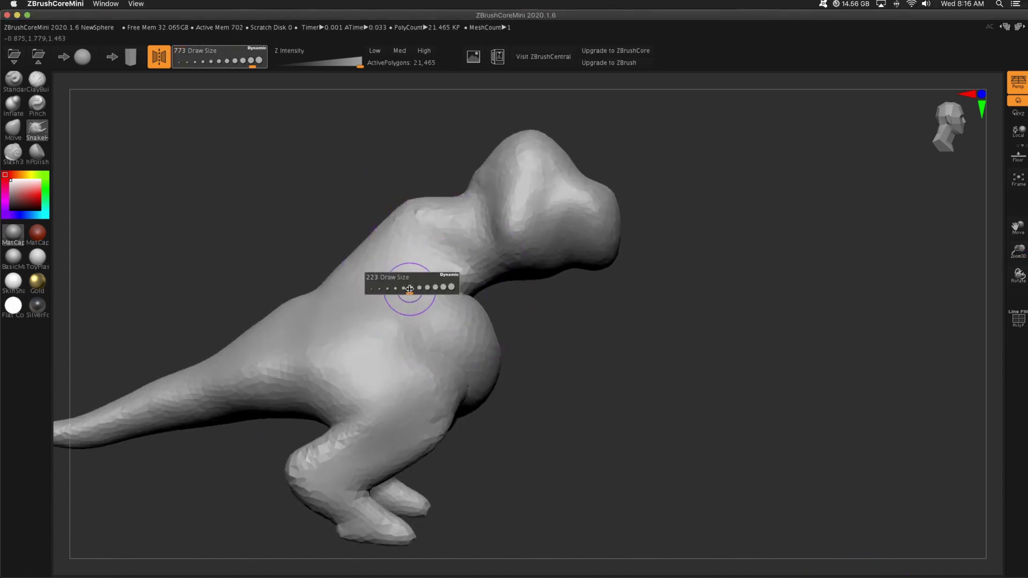
Step: Pull a shoulder bump and extend it into a short arm with the Move brush
{"action": "mouse_move", "coordinate": [404, 301]}
{"action": "left_mouse_down"}
{"action": "mouse_move", "coordinate": [339, 282]}
{"action": "mouse_move", "coordinate": [332, 321]}
{"action": "mouse_move", "coordinate": [374, 257]}
{"action": "mouse_move", "coordinate": [615, 356]}
{"action": "mouse_move", "coordinate": [350, 239]}
{"action": "left_mouse_up"}
{"action": "left_click", "coordinate": [381, 254]}
{"action": "left_click_drag", "start_coordinate": [453, 339], "coordinate": [601, 340]}
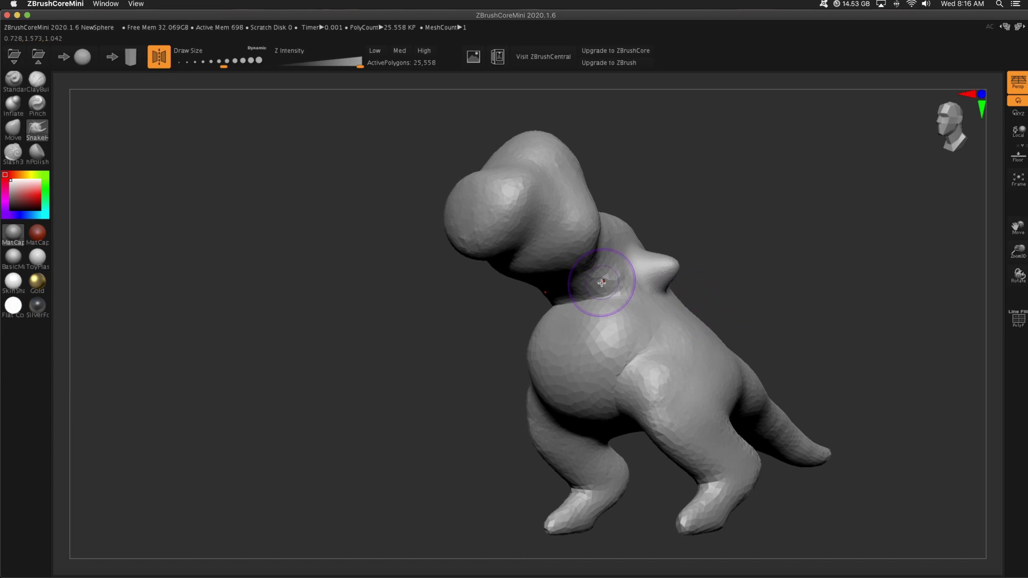
{"action": "mouse_move", "coordinate": [602, 283]}
{"action": "left_mouse_down"}
{"action": "mouse_move", "coordinate": [384, 320]}
{"action": "mouse_move", "coordinate": [46, 108]}
{"action": "left_mouse_up"}
{"action": "mouse_move", "coordinate": [405, 290]}
{"action": "left_mouse_down"}
{"action": "mouse_move", "coordinate": [638, 351]}
{"action": "mouse_move", "coordinate": [378, 183]}
{"action": "mouse_move", "coordinate": [425, 407]}
{"action": "mouse_move", "coordinate": [403, 257]}
{"action": "mouse_move", "coordinate": [509, 326]}
{"action": "mouse_move", "coordinate": [569, 289]}
{"action": "mouse_move", "coordinate": [641, 284]}
{"action": "mouse_move", "coordinate": [401, 264]}
{"action": "mouse_move", "coordinate": [712, 320]}
{"action": "left_mouse_up"}
{"action": "key", "text": "b"}
{"action": "key", "text": "m"}
{"action": "key", "text": "v"}
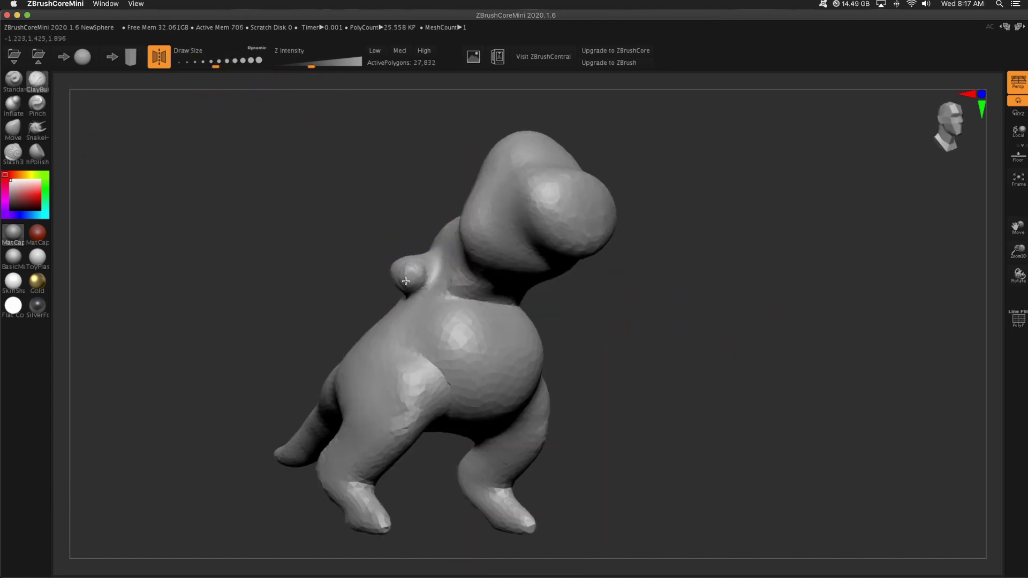
{"action": "mouse_move", "coordinate": [406, 281]}
{"action": "left_mouse_down"}
{"action": "mouse_move", "coordinate": [673, 340]}
{"action": "mouse_move", "coordinate": [493, 229]}
{"action": "mouse_move", "coordinate": [602, 351]}
{"action": "mouse_move", "coordinate": [411, 277]}
{"action": "mouse_move", "coordinate": [336, 321]}
{"action": "mouse_move", "coordinate": [605, 454]}
{"action": "mouse_move", "coordinate": [528, 271]}
{"action": "left_mouse_up"}
Step: Carve skin folds into the thigh and smooth out the legs
{"action": "left_click", "coordinate": [223, 63]}
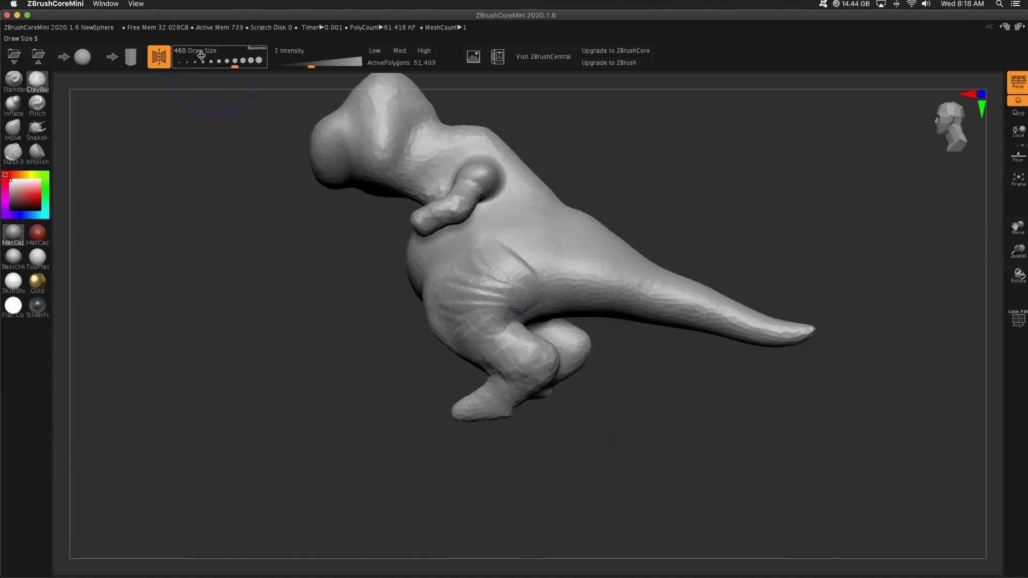
{"action": "left_click", "coordinate": [226, 61]}
{"action": "mouse_move", "coordinate": [674, 399]}
{"action": "left_mouse_down"}
{"action": "mouse_move", "coordinate": [535, 370]}
{"action": "mouse_move", "coordinate": [597, 338]}
{"action": "left_mouse_up"}
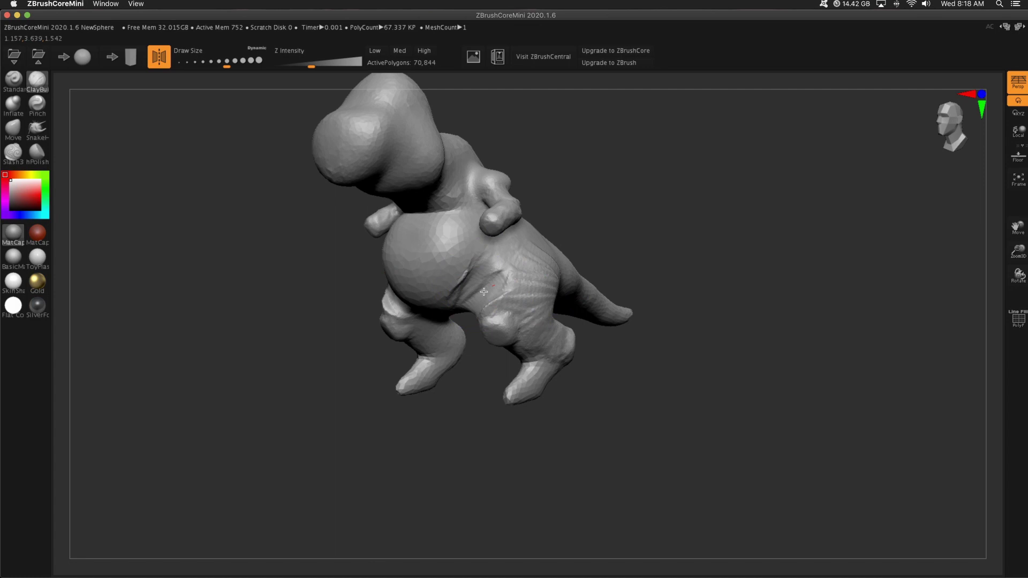
{"action": "mouse_move", "coordinate": [483, 291]}
{"action": "left_mouse_down"}
{"action": "mouse_move", "coordinate": [707, 267]}
{"action": "mouse_move", "coordinate": [643, 289]}
{"action": "mouse_move", "coordinate": [385, 321]}
{"action": "mouse_move", "coordinate": [536, 355]}
{"action": "left_mouse_up"}
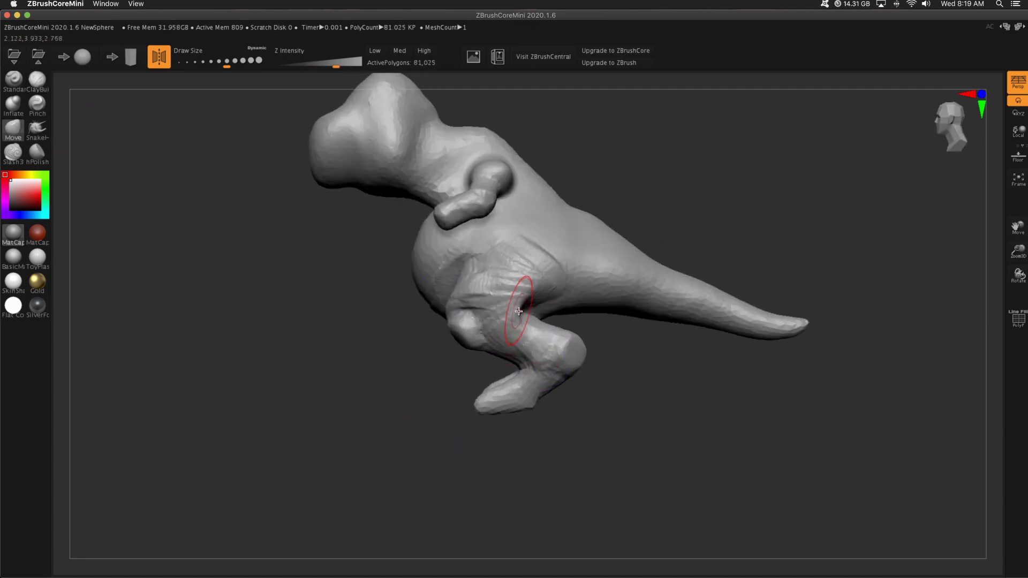
{"action": "mouse_move", "coordinate": [532, 312]}
{"action": "left_mouse_down"}
{"action": "mouse_move", "coordinate": [584, 306]}
{"action": "mouse_move", "coordinate": [508, 327]}
{"action": "mouse_move", "coordinate": [273, 202]}
{"action": "left_mouse_up"}
{"action": "key", "text": "bracketright"}
Step: Frame the whole creature and orbit around to inspect the figure
{"action": "left_click_drag", "start_coordinate": [522, 340], "coordinate": [804, 246]}
{"action": "key", "text": "f"}
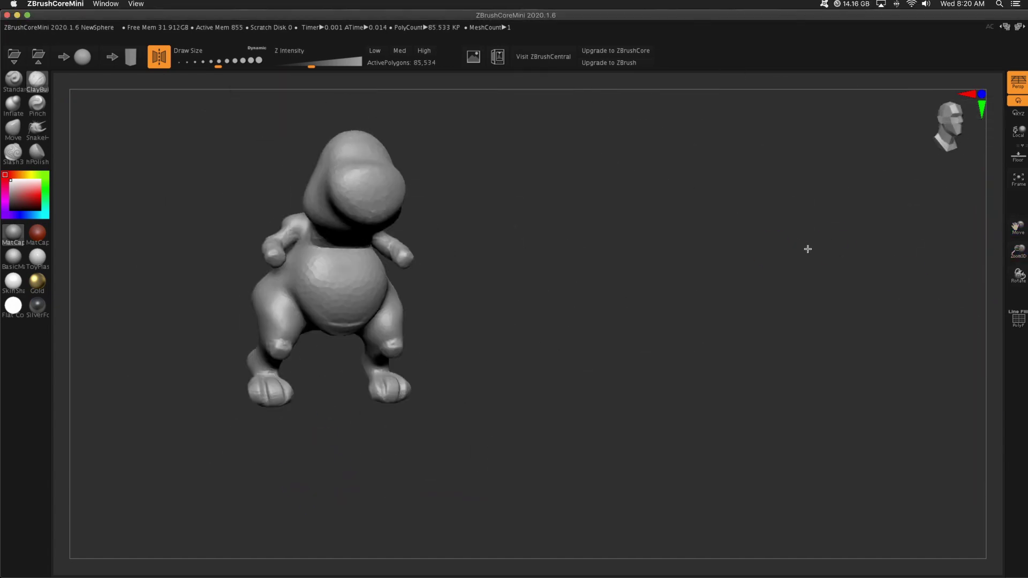
{"action": "left_click_drag", "start_coordinate": [1018, 229], "coordinate": [540, 251]}
{"action": "left_click_drag", "start_coordinate": [518, 343], "coordinate": [393, 342]}
{"action": "scroll", "coordinate": [393, 342], "scroll_direction": "up", "scroll_amount": 5}
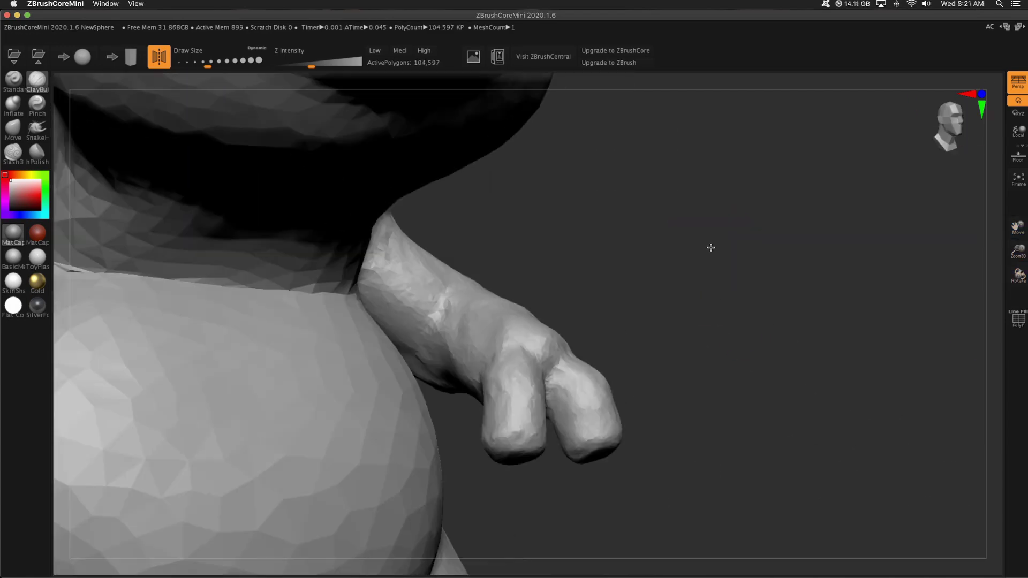
{"action": "scroll", "coordinate": [514, 470], "scroll_direction": "down", "scroll_amount": 6}
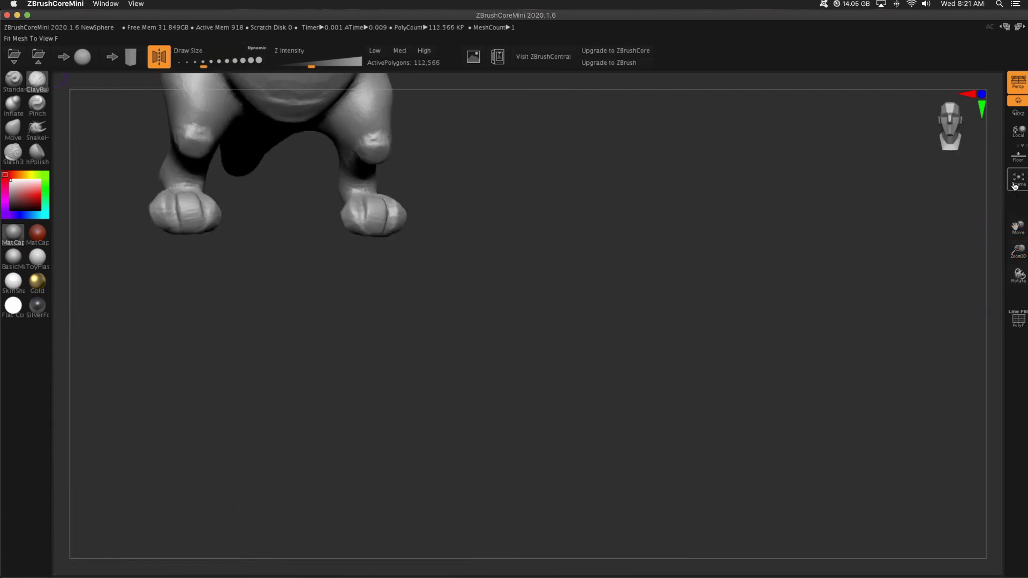
{"action": "left_click", "coordinate": [1015, 186]}
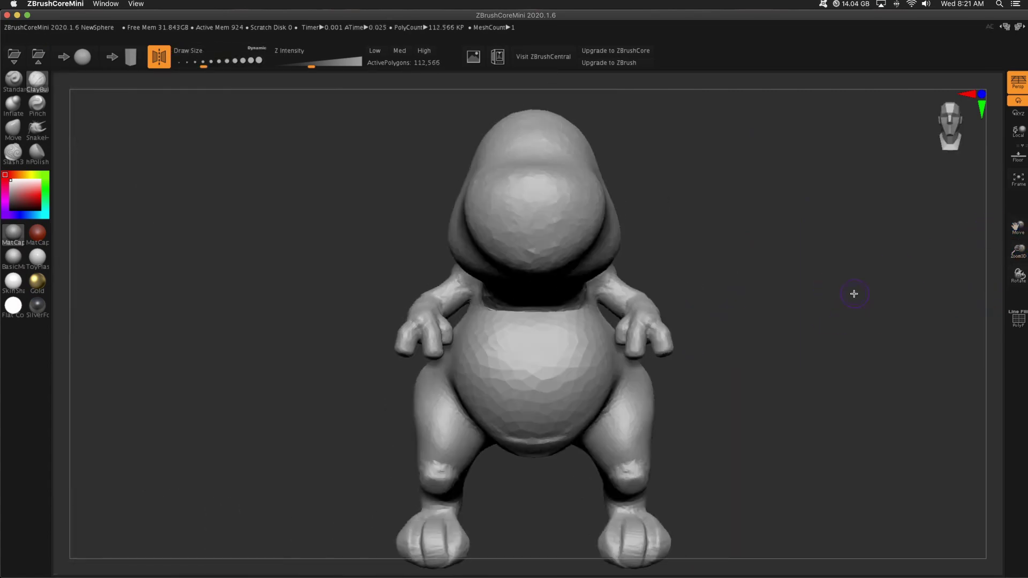
Step: Zoom in on the head and carve the eye sockets
{"action": "left_click_drag", "start_coordinate": [854, 292], "coordinate": [810, 342]}
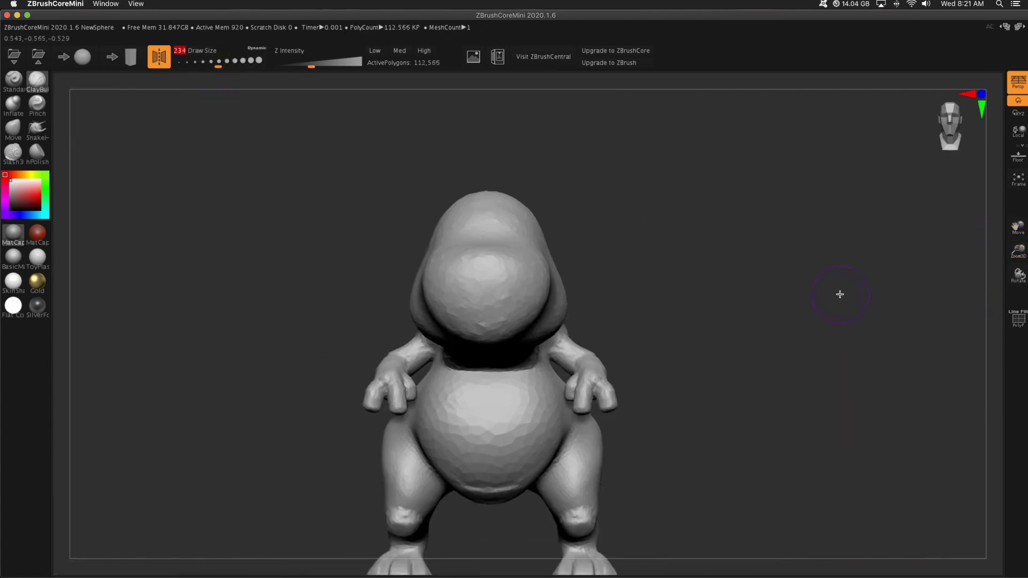
{"action": "scroll", "coordinate": [778, 284], "scroll_direction": "up", "scroll_amount": 5}
{"action": "left_click_drag", "start_coordinate": [447, 228], "coordinate": [455, 219]}
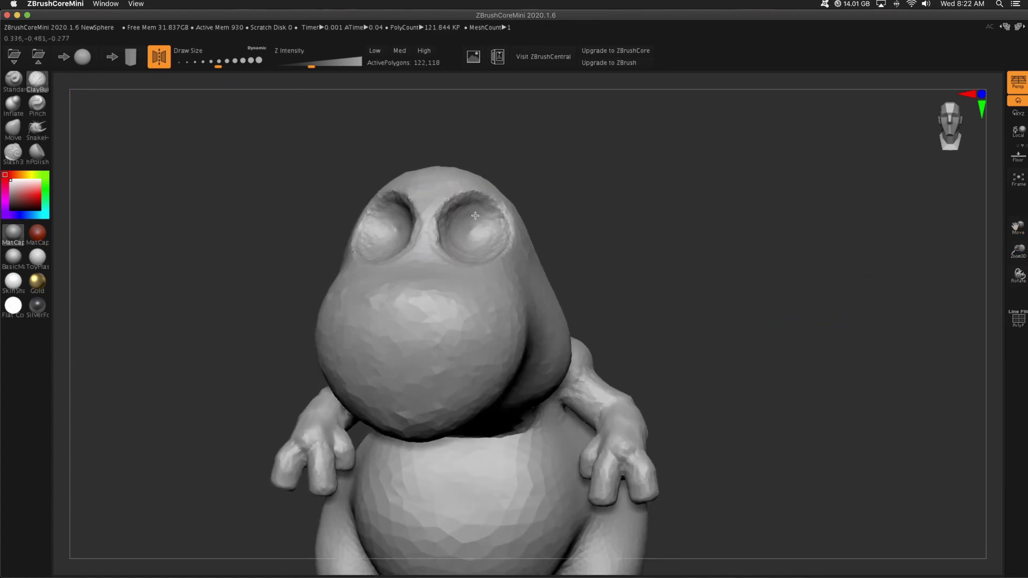
Step: Build clay along the cheek and mouth edge, comparing strokes with undo and redo
{"action": "mouse_move", "coordinate": [672, 243]}
{"action": "left_mouse_down"}
{"action": "mouse_move", "coordinate": [590, 257]}
{"action": "mouse_move", "coordinate": [669, 307]}
{"action": "left_mouse_up"}
{"action": "left_click_drag", "start_coordinate": [676, 352], "coordinate": [656, 343]}
{"action": "left_click_drag", "start_coordinate": [412, 300], "coordinate": [540, 339]}
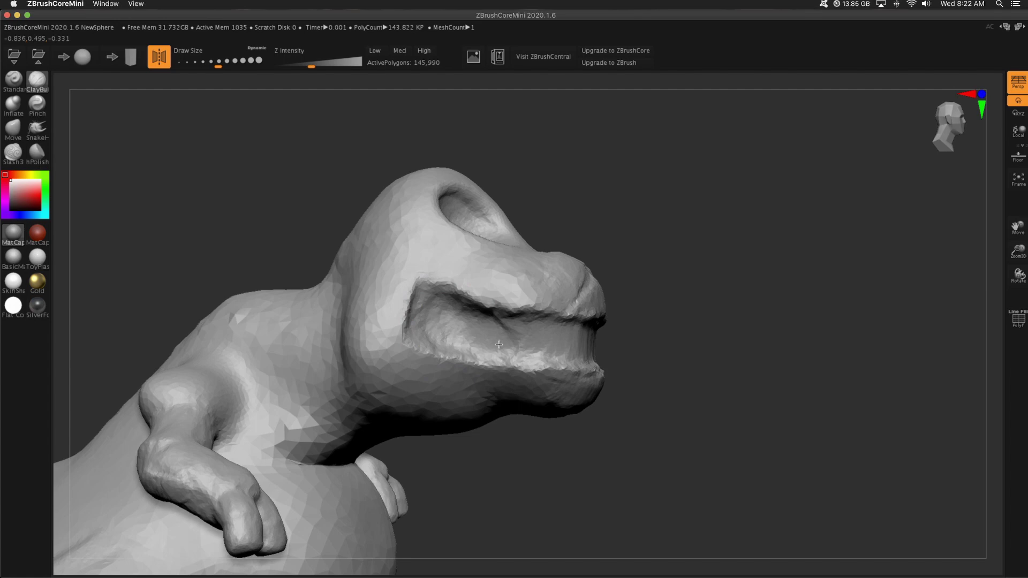
{"action": "key", "text": "ctrl+z"}
{"action": "key", "text": "ctrl+z"}
{"action": "key", "text": "ctrl+z"}
{"action": "key", "text": "ctrl+shift+z"}
{"action": "key", "text": "ctrl+shift+z"}
{"action": "key", "text": "ctrl+shift+z"}
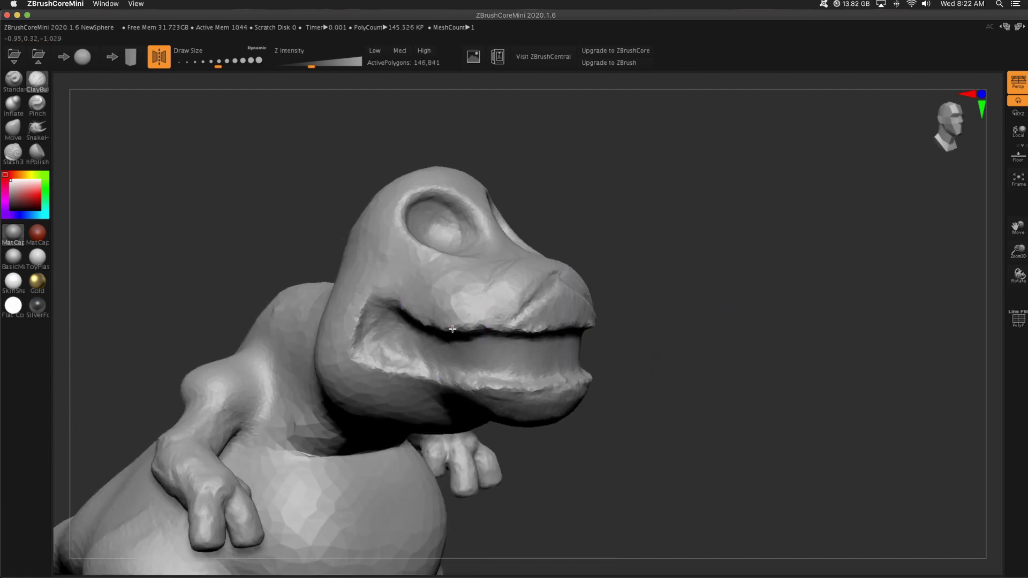
{"action": "key", "text": "ctrl+shift+z"}
{"action": "key", "text": "ctrl+shift+z"}
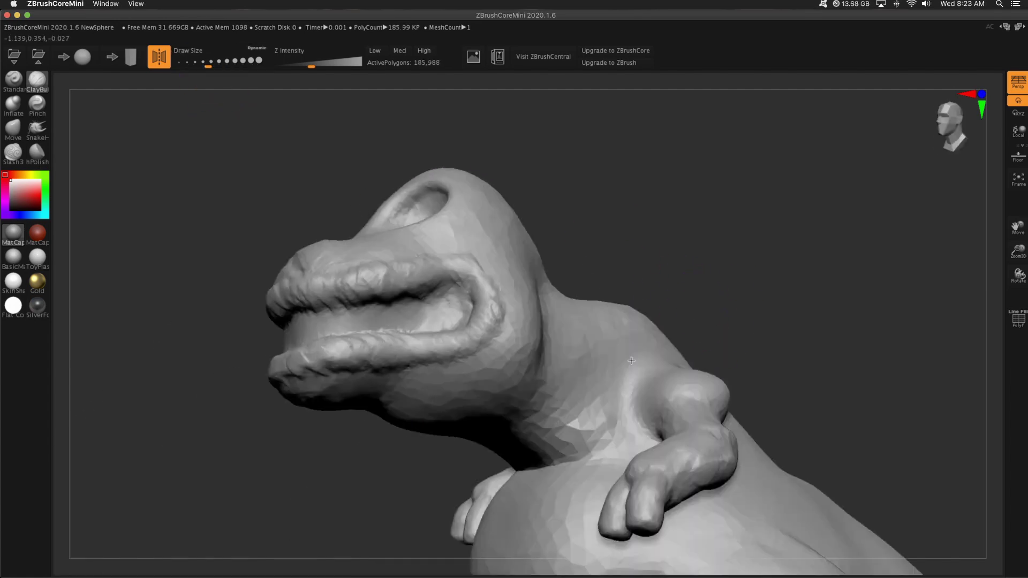
{"action": "left_click_drag", "start_coordinate": [701, 248], "coordinate": [598, 294]}
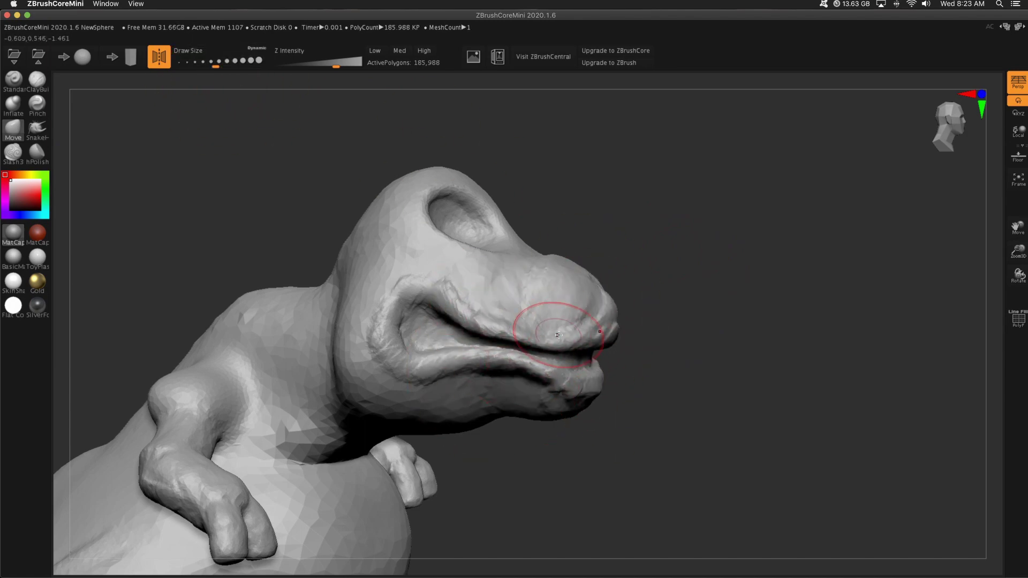
Step: Return to ClayBuildup and step through recent strokes to compare the lips
{"action": "key", "text": "ctrl+z"}
{"action": "key", "text": "ctrl+z"}
{"action": "key", "text": "ctrl+shift+z"}
{"action": "key", "text": "ctrl+shift+z"}
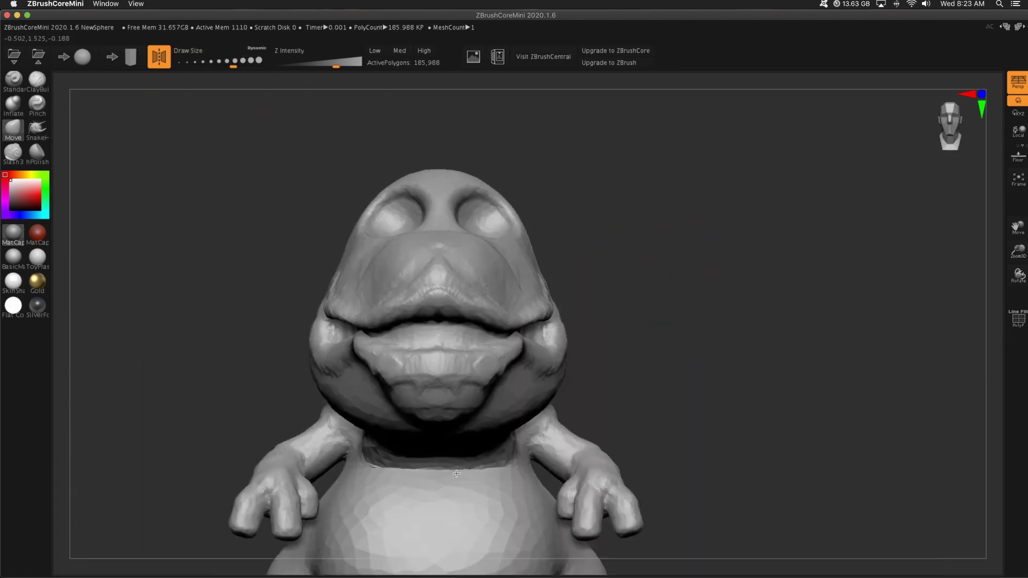
{"action": "key", "text": "b"}
{"action": "key", "text": "c"}
{"action": "key", "text": "b"}
{"action": "scroll", "coordinate": [540, 370], "scroll_direction": "up", "scroll_amount": 3}
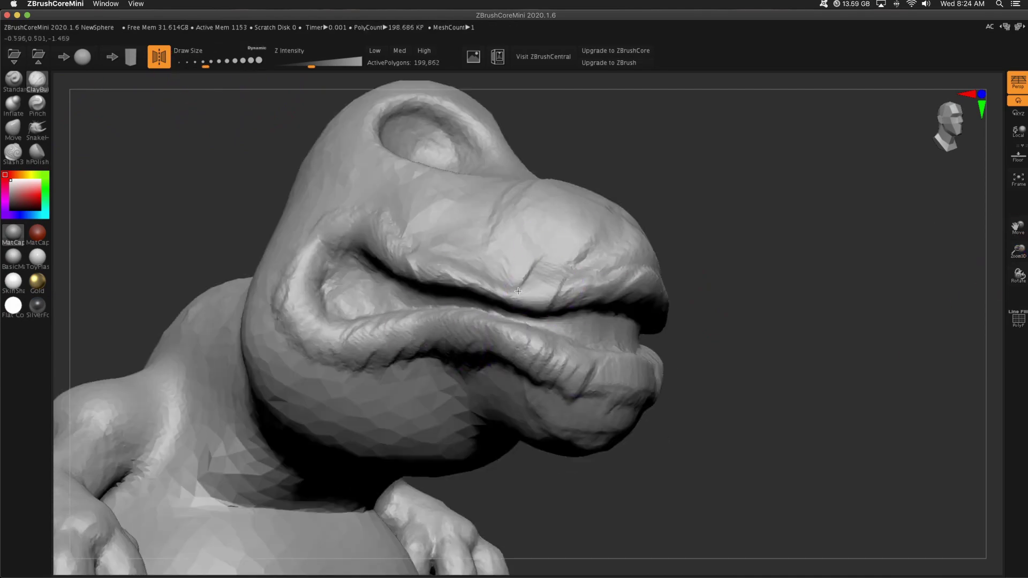
{"action": "key", "text": "ctrl+shift+z"}
{"action": "key", "text": "ctrl+shift+z"}
{"action": "key", "text": "ctrl+shift+z"}
{"action": "key", "text": "ctrl+shift+z"}
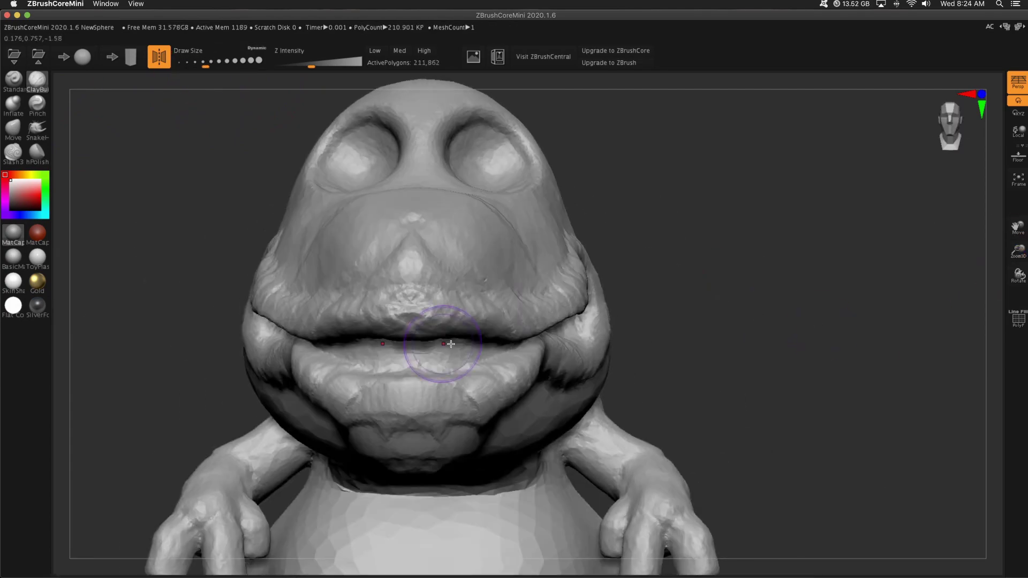
{"action": "key", "text": "ctrl+shift+z"}
{"action": "key", "text": "ctrl+shift+z"}
{"action": "key", "text": "ctrl+shift+z"}
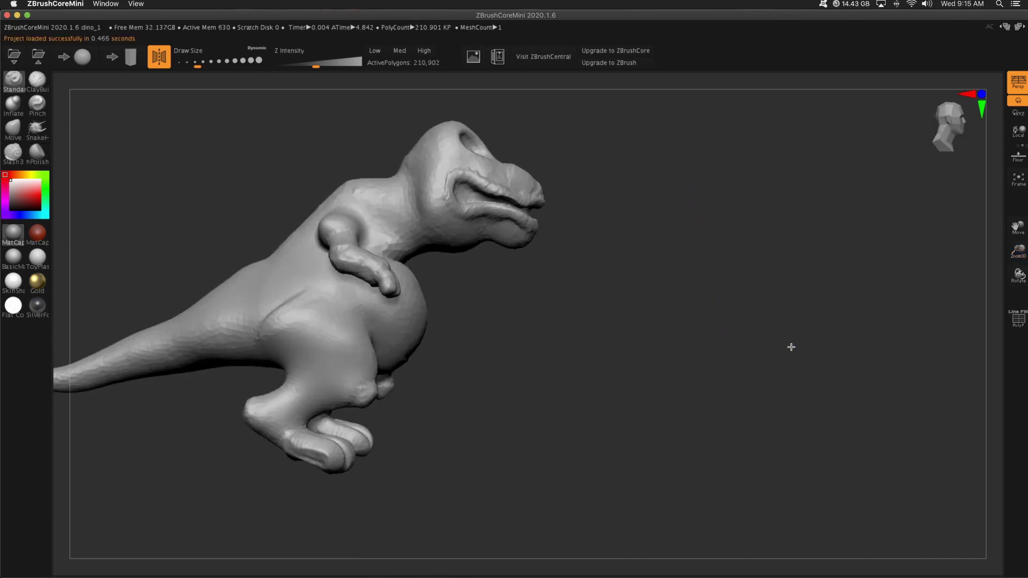
{"action": "left_click_drag", "start_coordinate": [791, 347], "coordinate": [919, 499]}
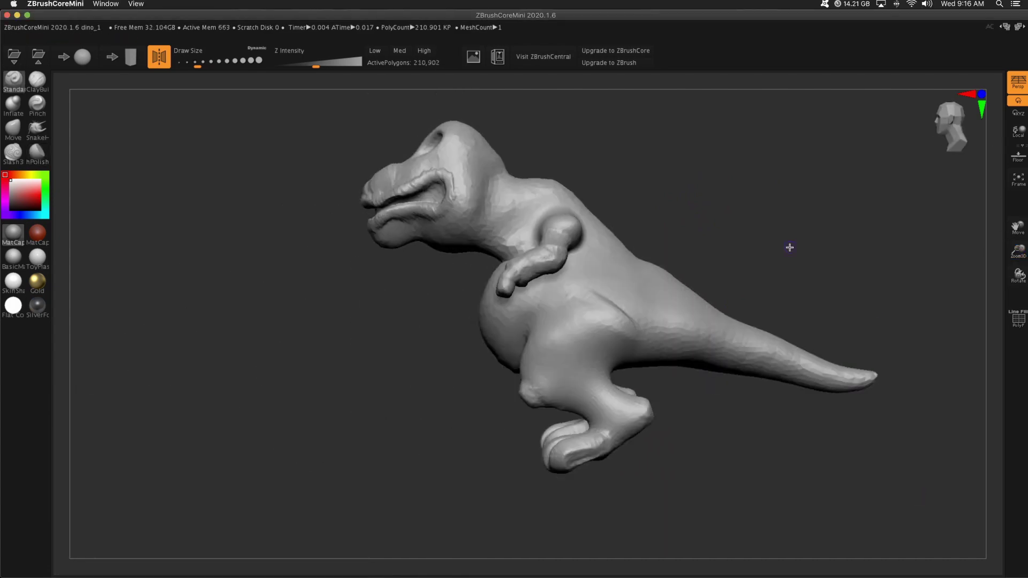
Step: Replay the history steps that add skin creases to the legs
{"action": "key", "text": "ctrl+z"}
{"action": "key", "text": "ctrl+shift+z"}
{"action": "mouse_move", "coordinate": [640, 381]}
{"action": "left_mouse_down"}
{"action": "mouse_move", "coordinate": [628, 292]}
{"action": "mouse_move", "coordinate": [458, 298]}
{"action": "left_mouse_up"}
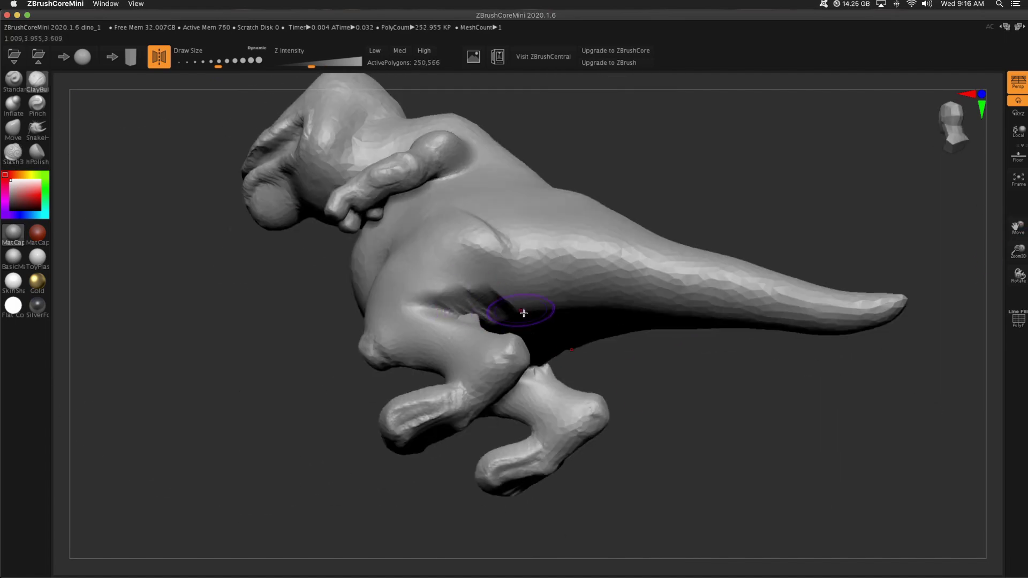
{"action": "key", "text": "ctrl+z"}
{"action": "key", "text": "ctrl+z"}
{"action": "key", "text": "ctrl+z"}
{"action": "key", "text": "ctrl+z"}
{"action": "key", "text": "ctrl+z"}
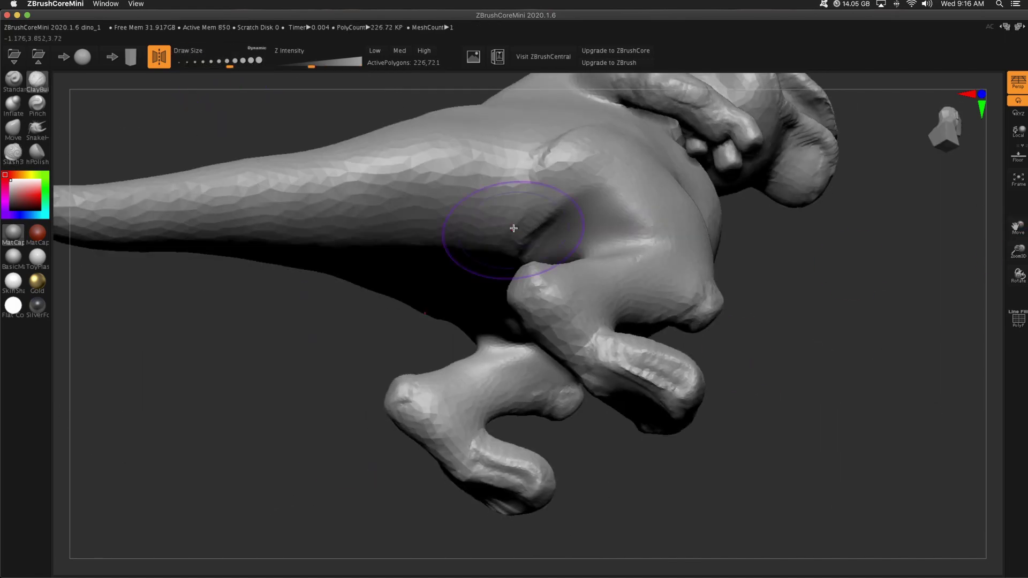
{"action": "key", "text": "ctrl+z"}
{"action": "key", "text": "ctrl+z"}
{"action": "key", "text": "ctrl+z"}
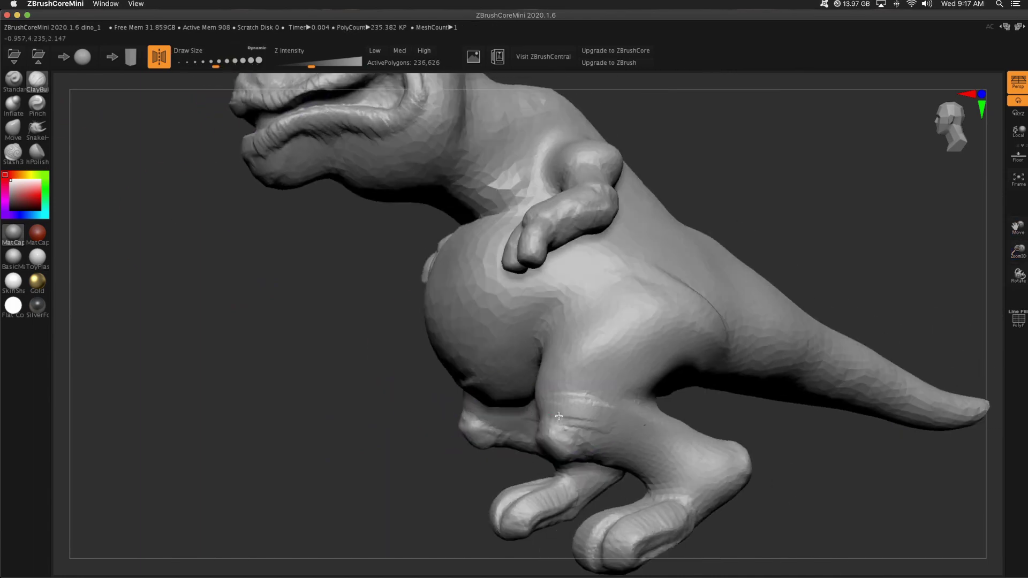
{"action": "key", "text": "ctrl+z"}
{"action": "key", "text": "ctrl+z"}
{"action": "key", "text": "ctrl+z"}
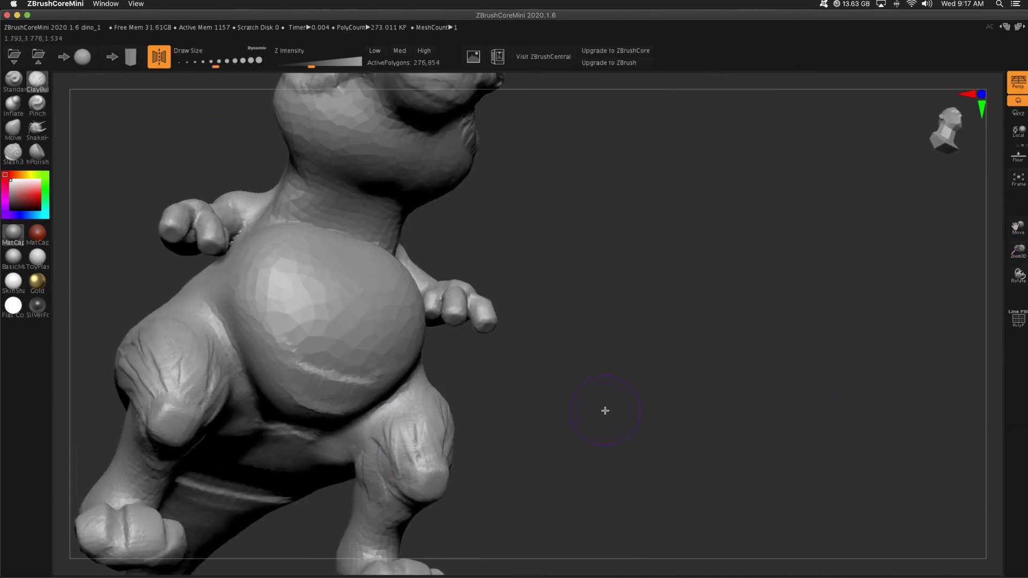
Step: Replay the history steps shaping the feet, tail and lower legs
{"action": "key", "text": "ctrl+z"}
{"action": "key", "text": "ctrl+z"}
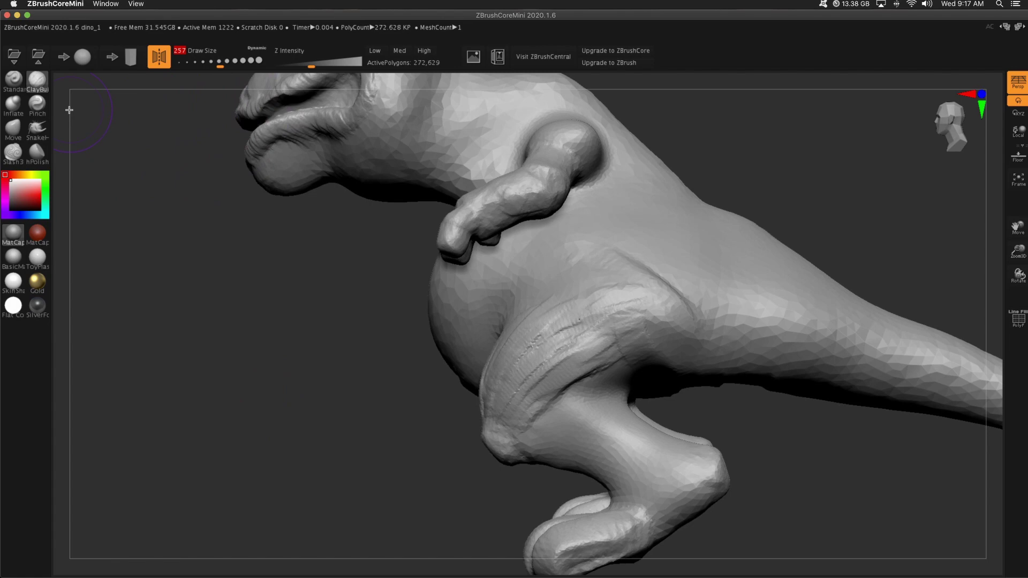
{"action": "key", "text": "ctrl+z"}
{"action": "key", "text": "ctrl+z"}
{"action": "key", "text": "ctrl+z"}
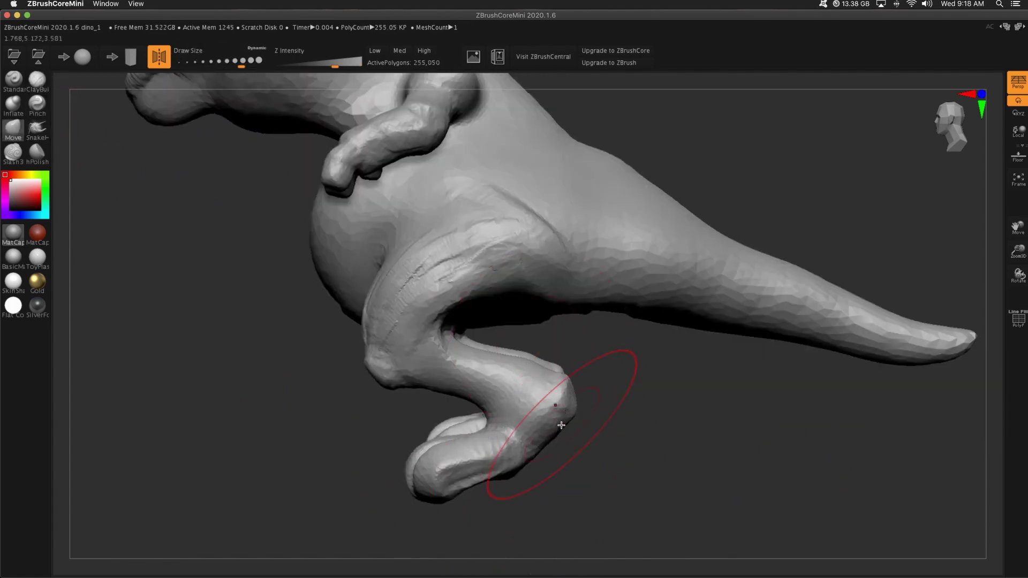
{"action": "key", "text": "ctrl+z"}
{"action": "key", "text": "ctrl+z"}
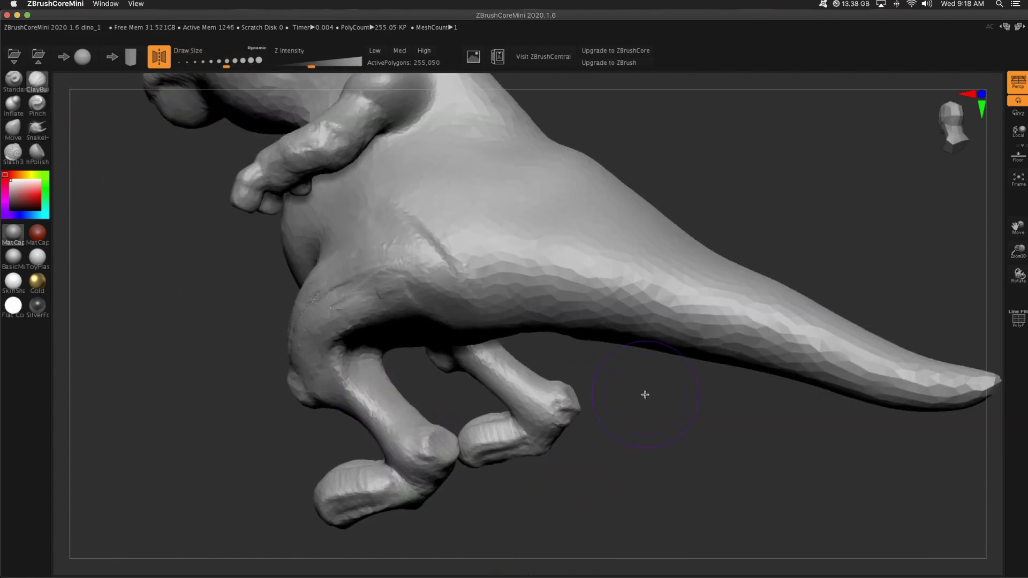
{"action": "key", "text": "ctrl+z"}
{"action": "key", "text": "ctrl+z"}
{"action": "key", "text": "ctrl+z"}
{"action": "key", "text": "ctrl+z"}
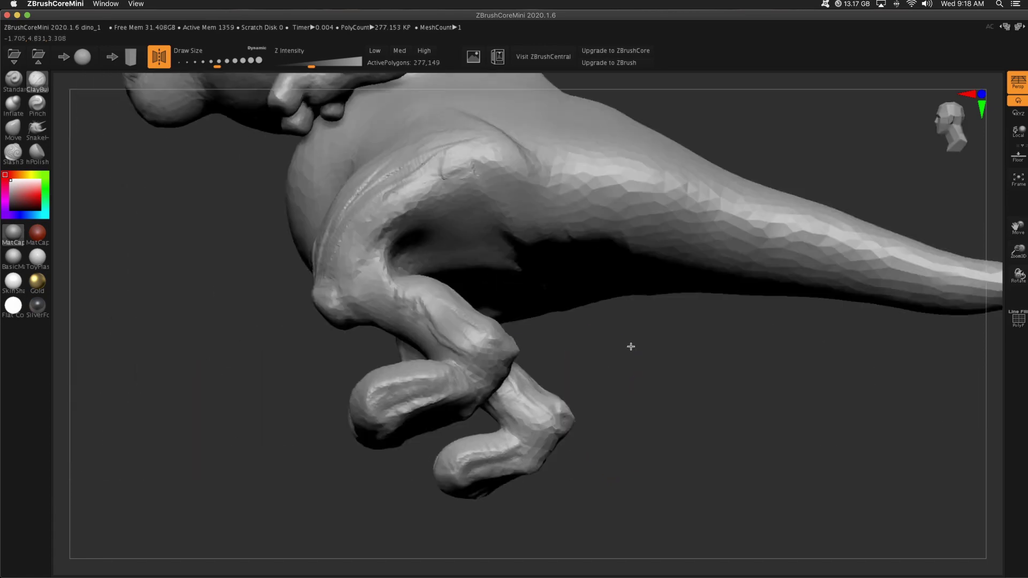
{"action": "key", "text": "ctrl+z"}
{"action": "key", "text": "ctrl+z"}
{"action": "key", "text": "ctrl+z"}
{"action": "key", "text": "ctrl+z"}
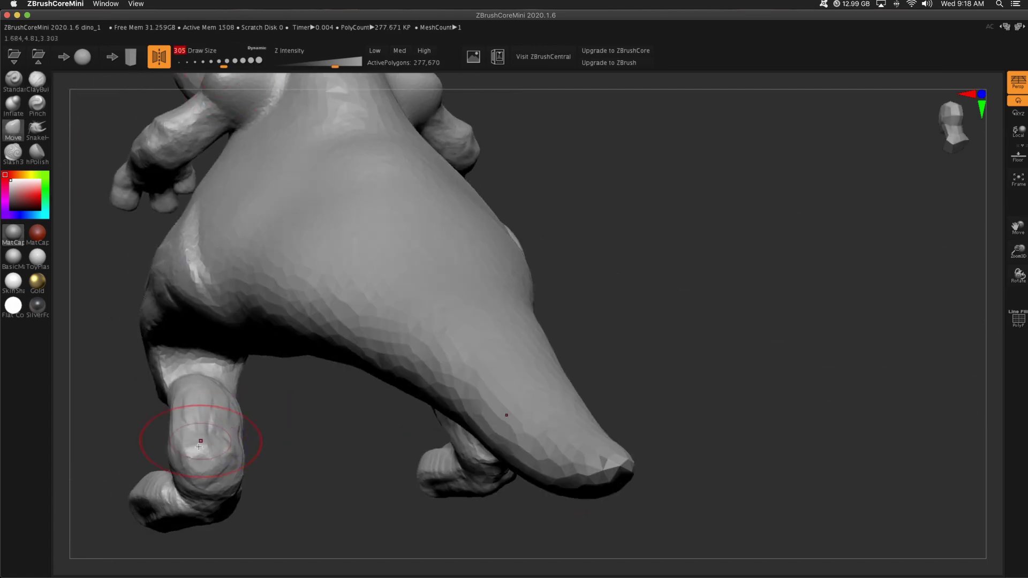
{"action": "key", "text": "ctrl+z"}
{"action": "key", "text": "ctrl+z"}
{"action": "key", "text": "ctrl+z"}
{"action": "key", "text": "ctrl+z"}
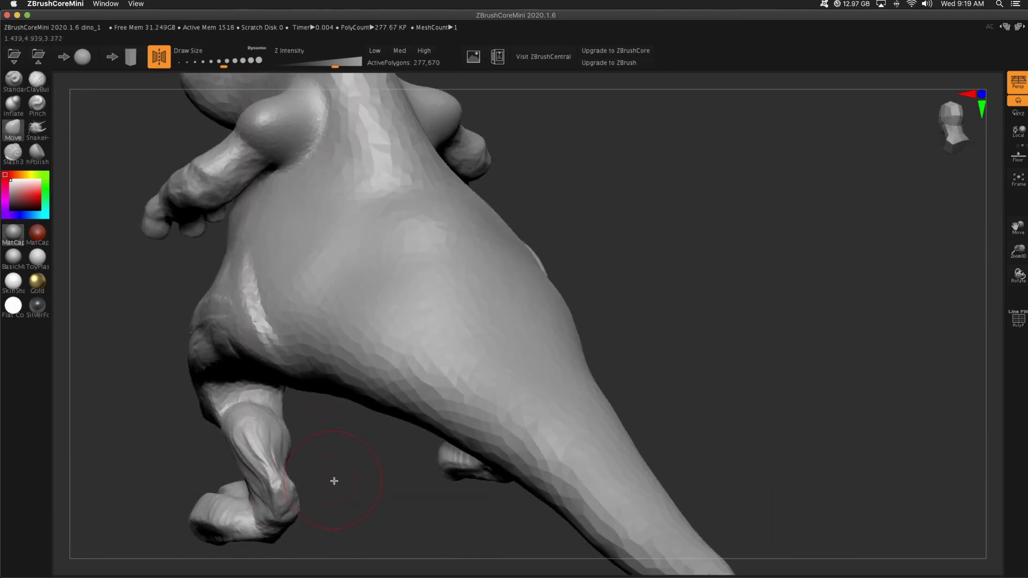
{"action": "key", "text": "ctrl+z"}
{"action": "key", "text": "ctrl+z"}
{"action": "key", "text": "ctrl+z"}
{"action": "key", "text": "ctrl+z"}
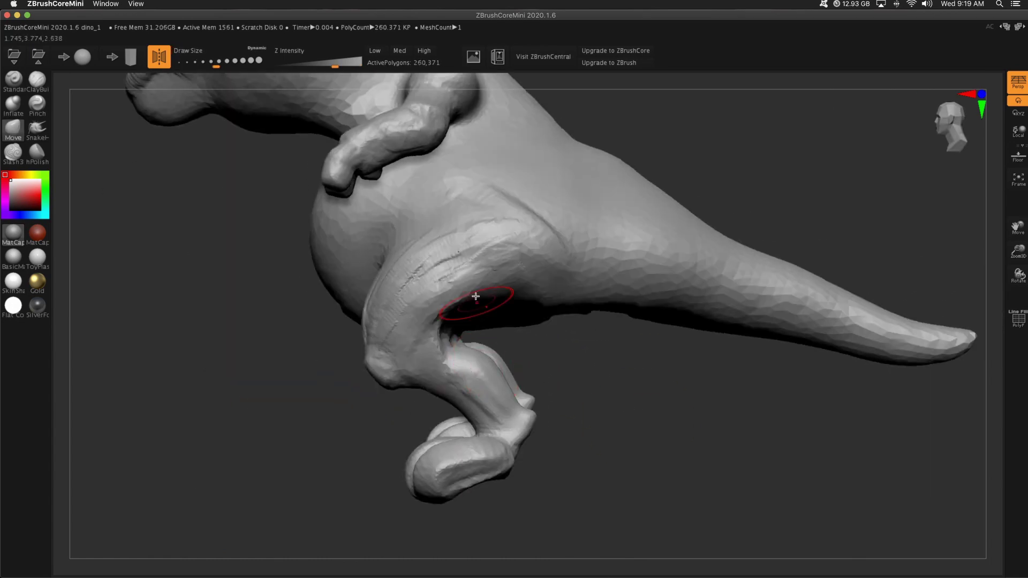
Step: Replay the history steps that separate the rounded toes on both feet
{"action": "key", "text": "ctrl+z"}
{"action": "key", "text": "ctrl+z"}
{"action": "key", "text": "ctrl+z"}
{"action": "key", "text": "ctrl+z"}
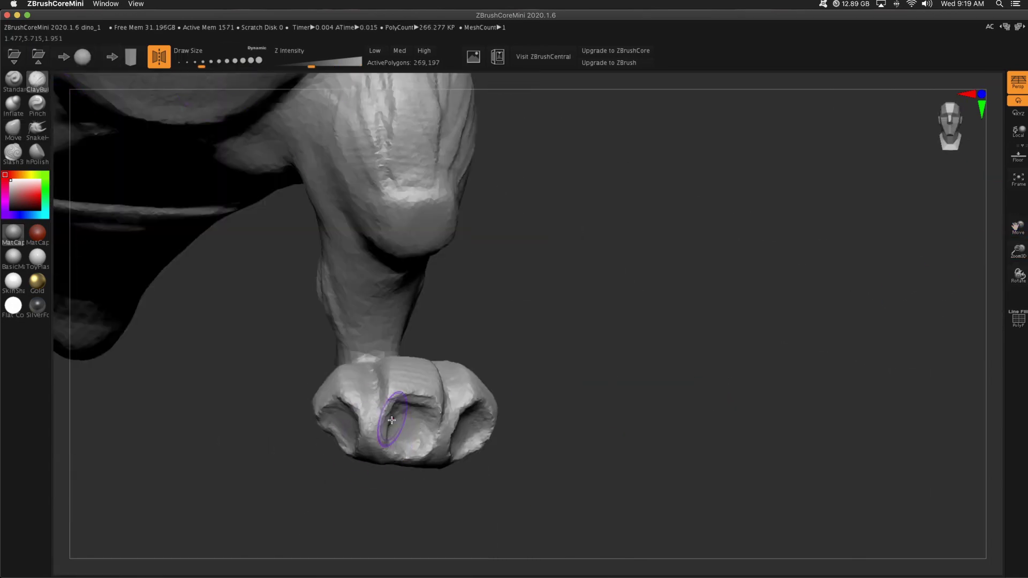
{"action": "key", "text": "ctrl+z"}
{"action": "key", "text": "ctrl+z"}
{"action": "key", "text": "ctrl+z"}
{"action": "key", "text": "ctrl+z"}
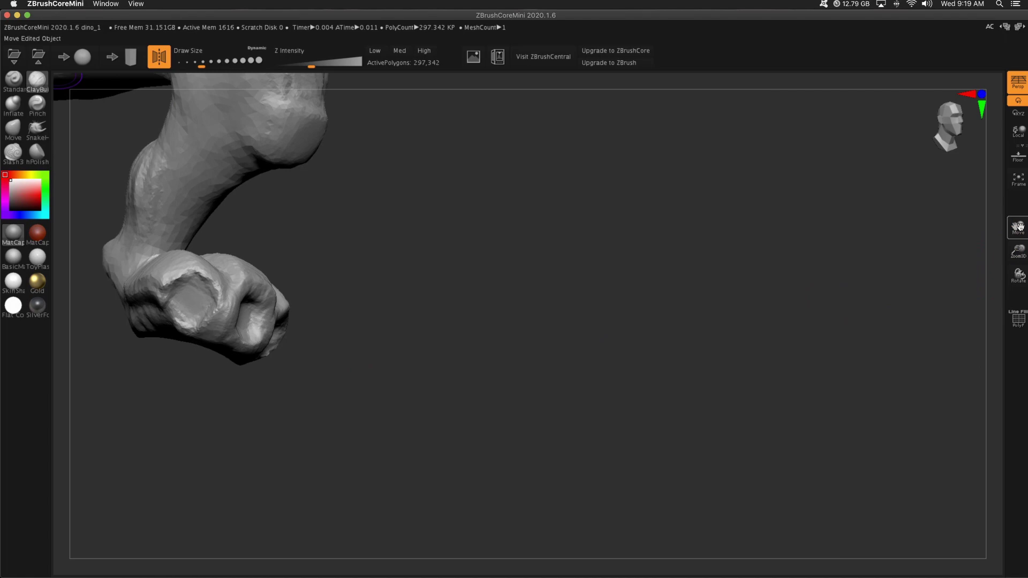
{"action": "key", "text": "ctrl+z"}
{"action": "key", "text": "ctrl+z"}
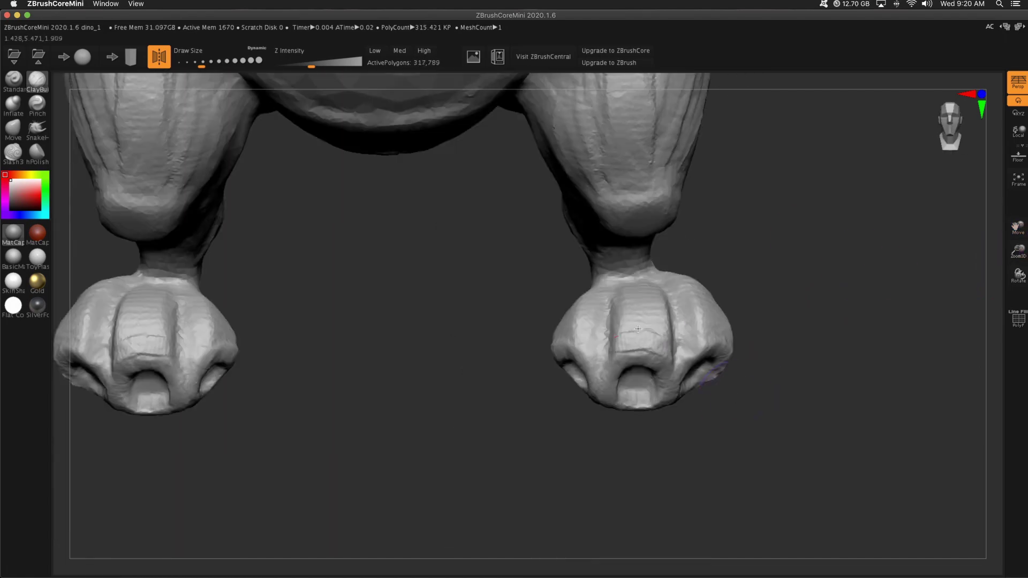
{"action": "key", "text": "ctrl+z"}
{"action": "key", "text": "ctrl+z"}
{"action": "key", "text": "ctrl+z"}
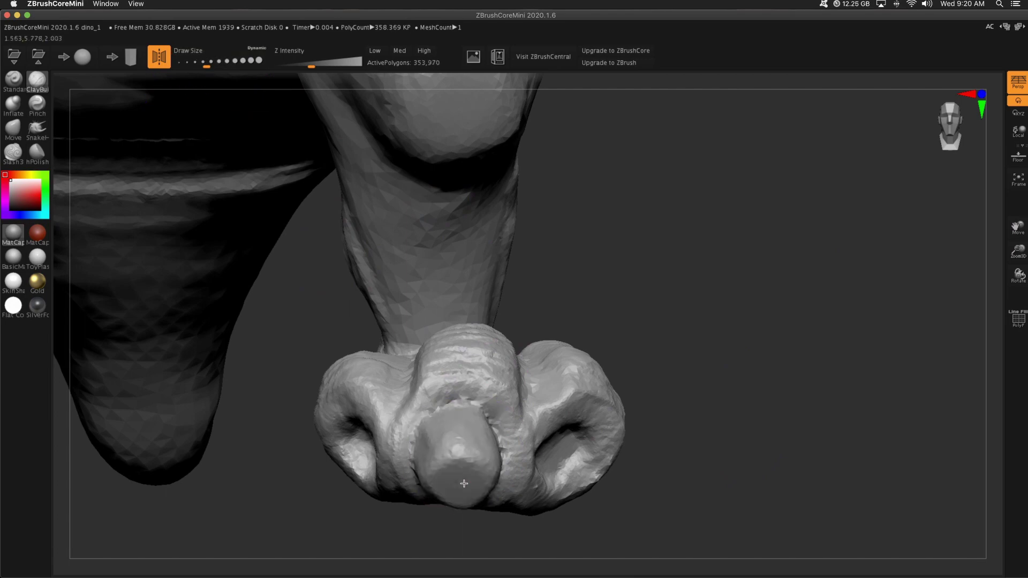
{"action": "key", "text": "ctrl+z"}
{"action": "key", "text": "ctrl+z"}
{"action": "key", "text": "ctrl+z"}
{"action": "key", "text": "ctrl+z"}
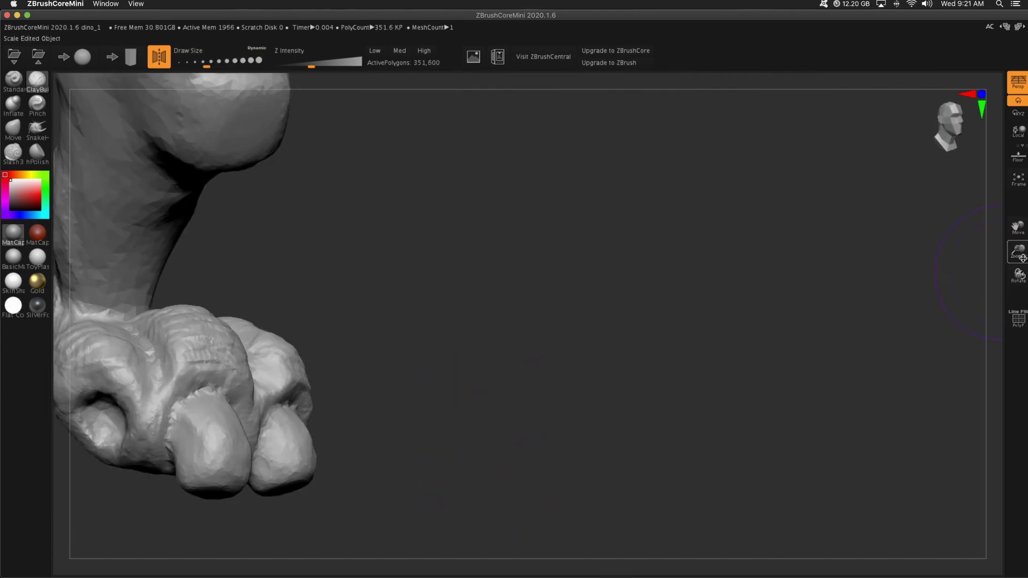
Step: Continue replaying strokes that pull the toes into pointed claws
{"action": "key", "text": "ctrl+z"}
{"action": "key", "text": "ctrl+z"}
{"action": "key", "text": "ctrl+z"}
{"action": "key", "text": "ctrl+z"}
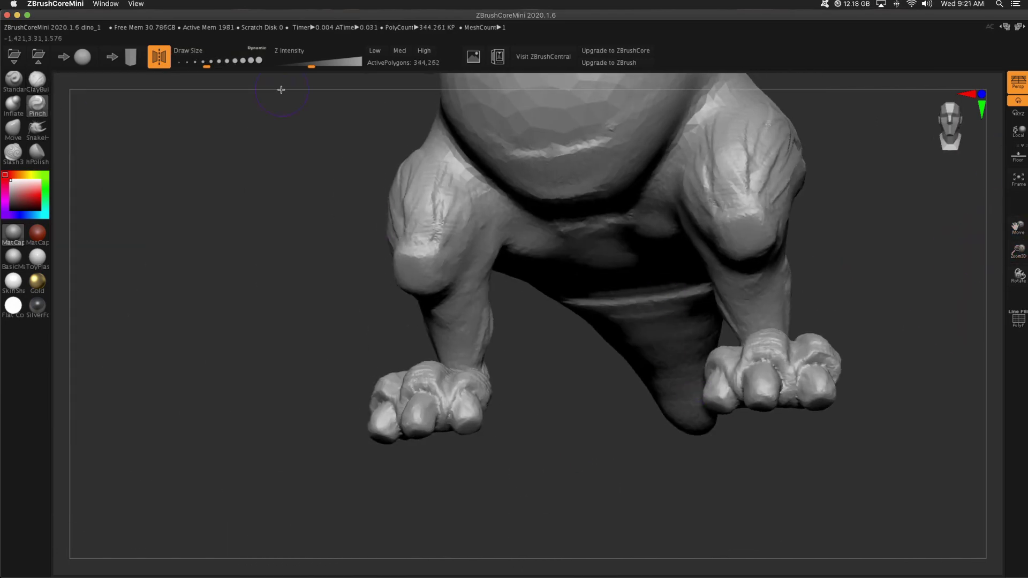
{"action": "key", "text": "ctrl+z"}
{"action": "key", "text": "ctrl+z"}
{"action": "key", "text": "ctrl+z"}
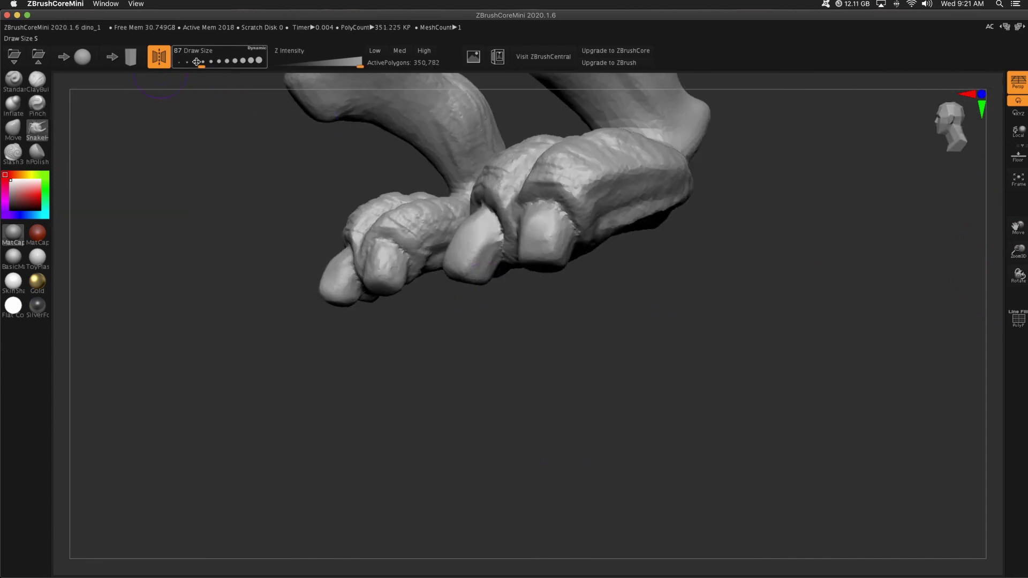
{"action": "key", "text": "ctrl+z"}
{"action": "key", "text": "ctrl+z"}
{"action": "key", "text": "ctrl+z"}
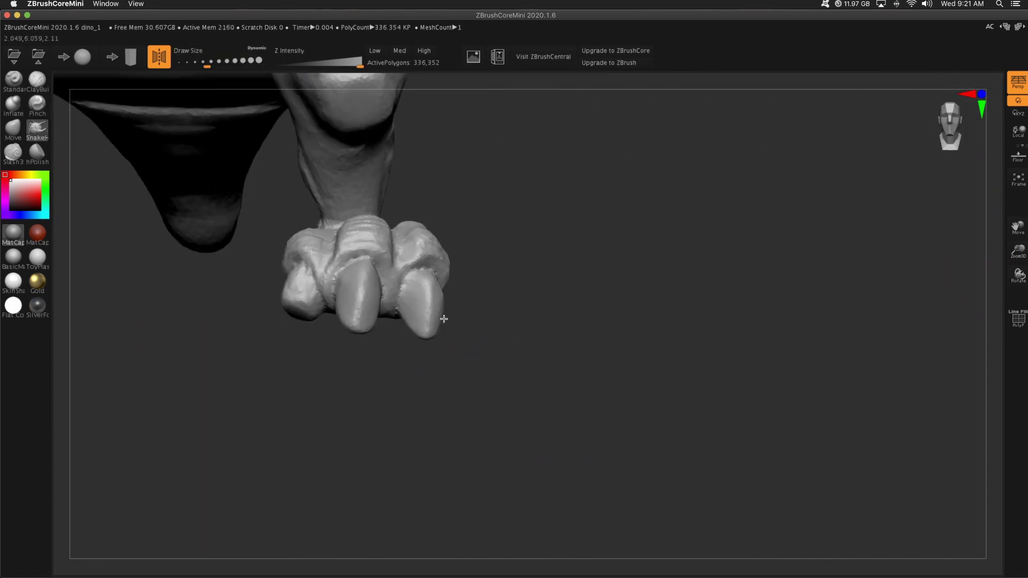
{"action": "key", "text": "ctrl+z"}
{"action": "key", "text": "ctrl+z"}
{"action": "key", "text": "ctrl+z"}
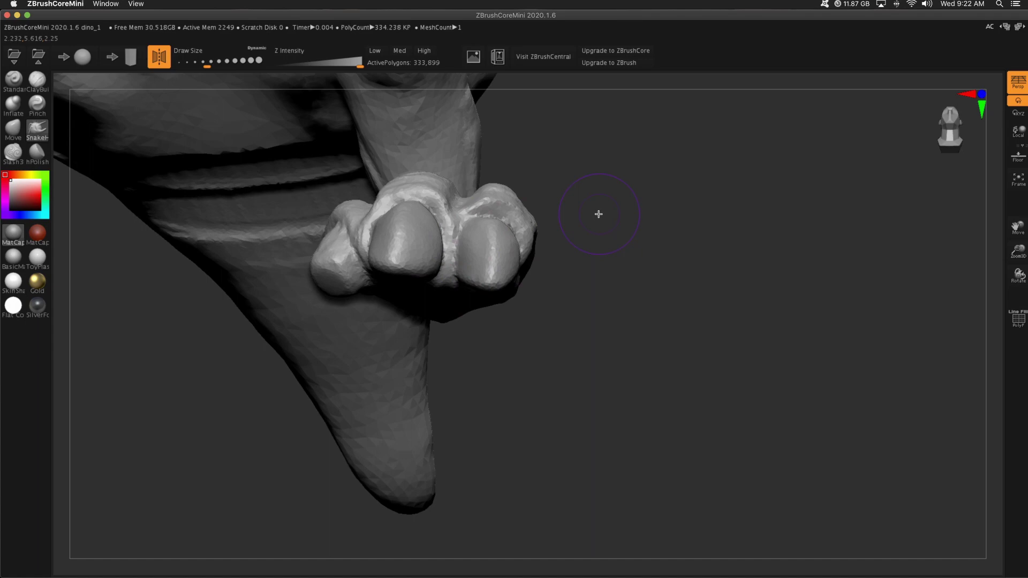
{"action": "key", "text": "ctrl+z"}
{"action": "key", "text": "ctrl+z"}
{"action": "key", "text": "ctrl+z"}
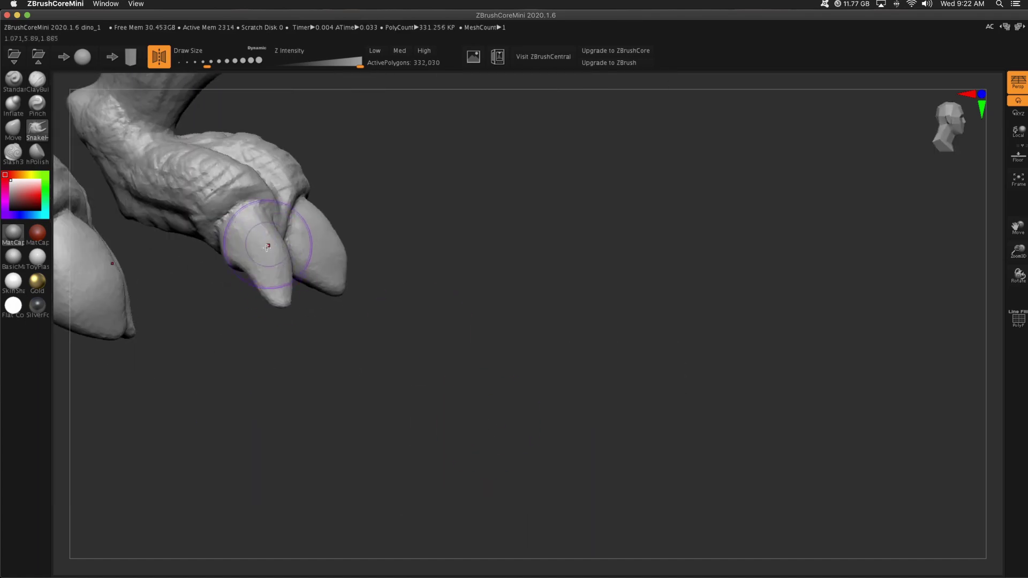
{"action": "key", "text": "ctrl+z"}
{"action": "key", "text": "ctrl+z"}
{"action": "key", "text": "ctrl+z"}
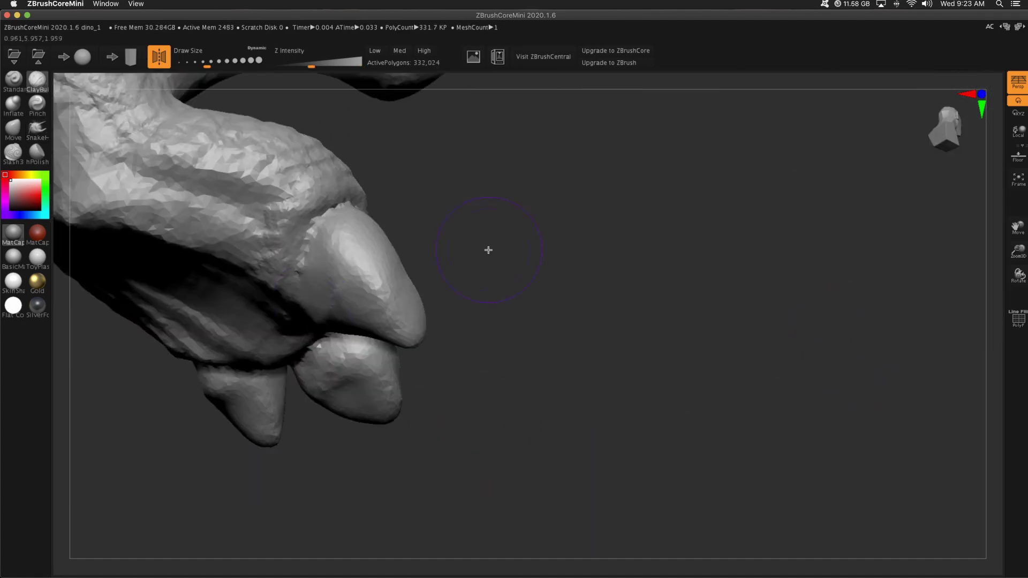
Step: Replay the smoothing of the claw surfaces and sharpening of the claw tips
{"action": "key", "text": "ctrl+z"}
{"action": "key", "text": "ctrl+z"}
{"action": "key", "text": "ctrl+z"}
{"action": "key", "text": "ctrl+z"}
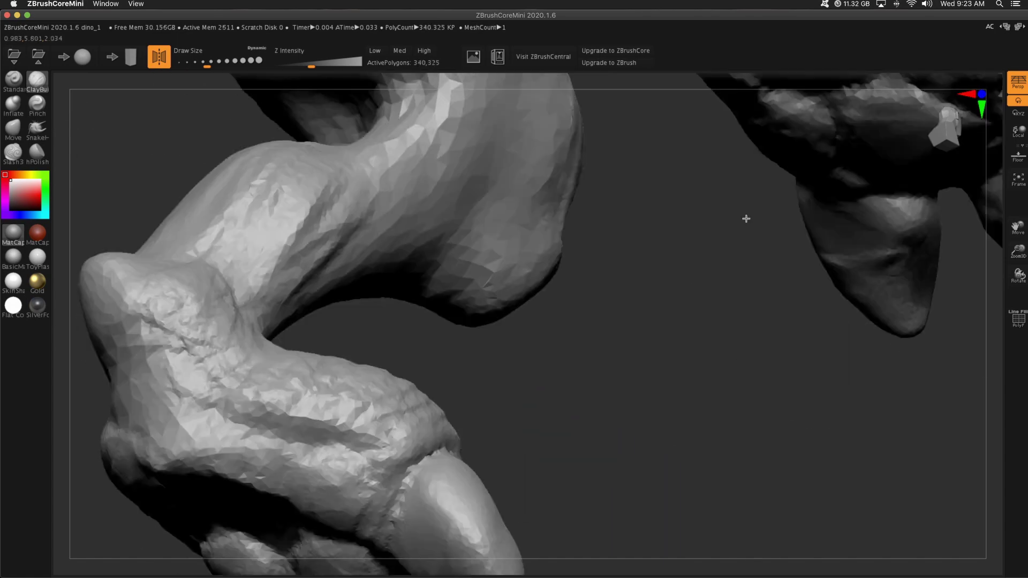
{"action": "key", "text": "ctrl+z"}
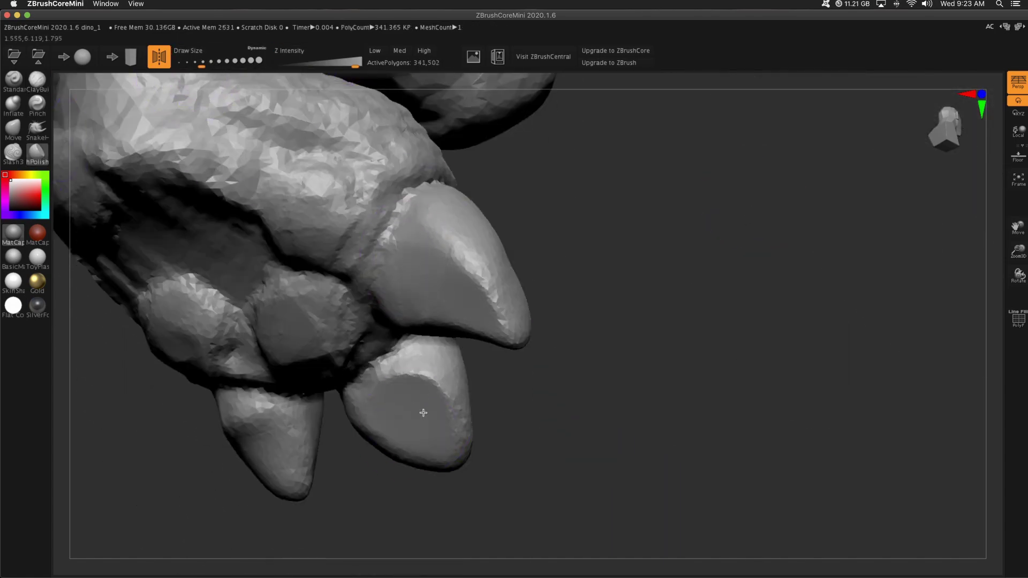
{"action": "key", "text": "ctrl+z"}
{"action": "key", "text": "ctrl+z"}
{"action": "key", "text": "ctrl+z"}
{"action": "key", "text": "ctrl+z"}
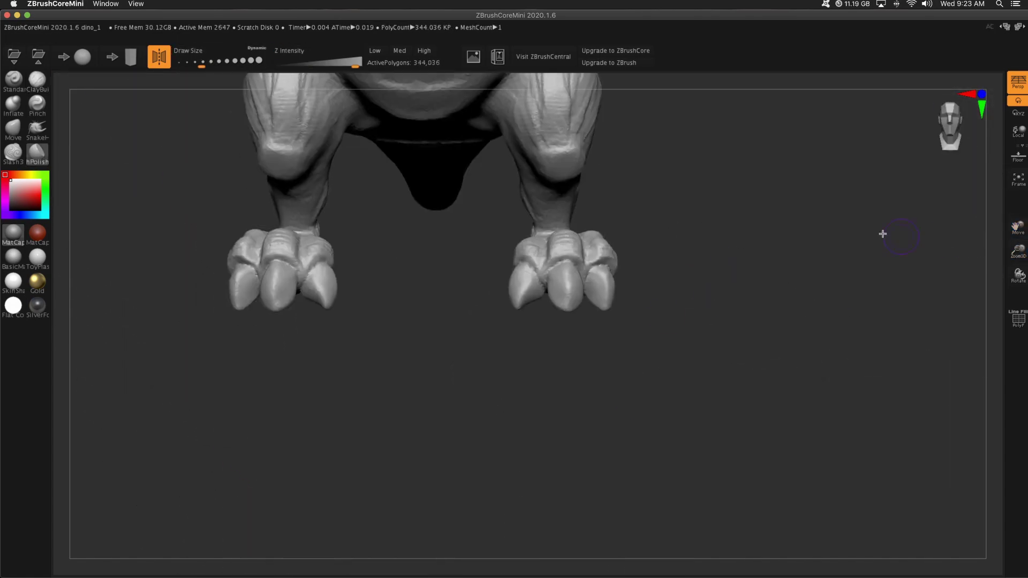
{"action": "key", "text": "ctrl+z"}
{"action": "key", "text": "ctrl+z"}
{"action": "key", "text": "ctrl+z"}
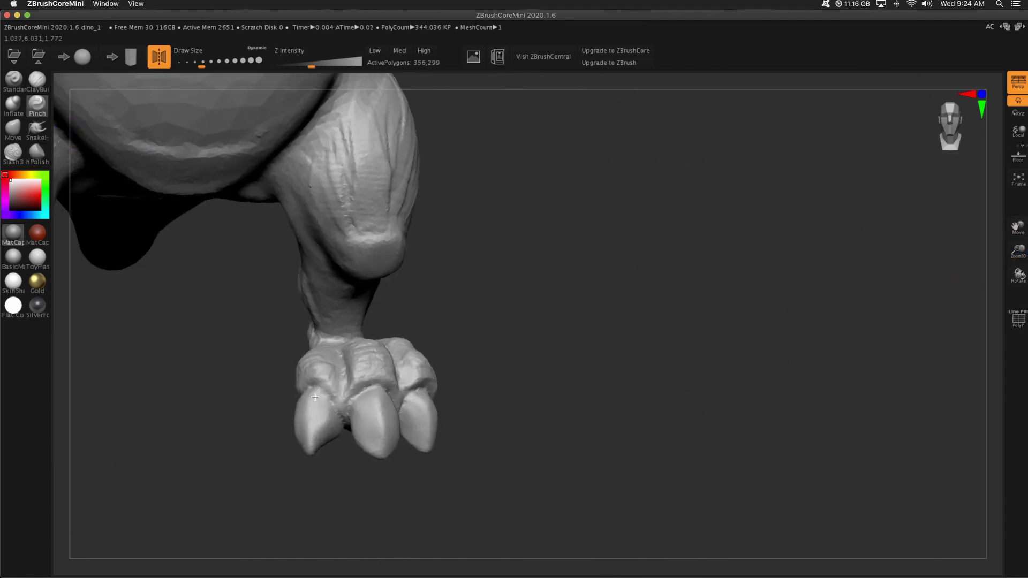
{"action": "key", "text": "ctrl+z"}
{"action": "key", "text": "ctrl+z"}
{"action": "key", "text": "ctrl+z"}
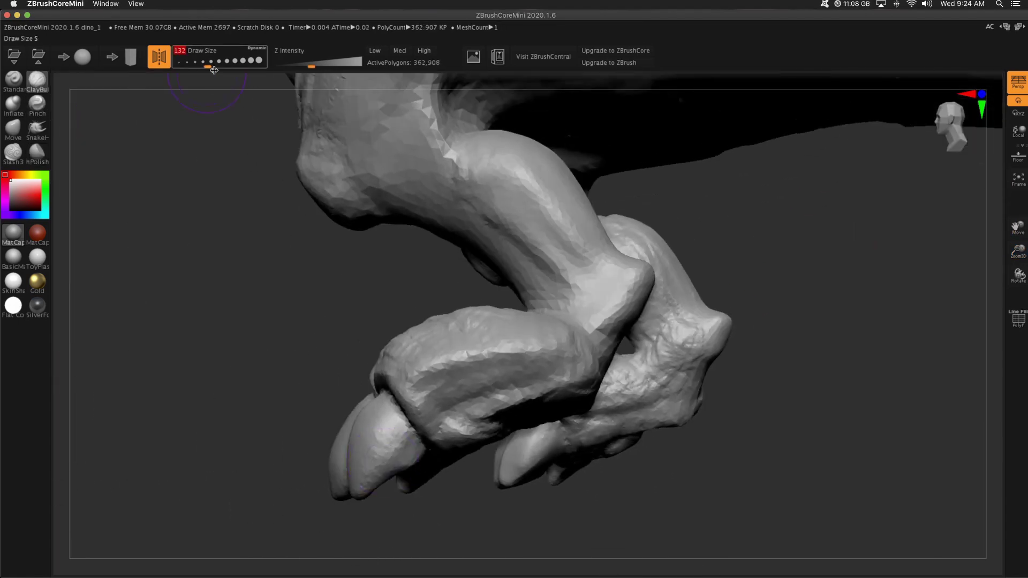
{"action": "key", "text": "ctrl+z"}
{"action": "key", "text": "ctrl+z"}
{"action": "key", "text": "ctrl+z"}
{"action": "key", "text": "ctrl+z"}
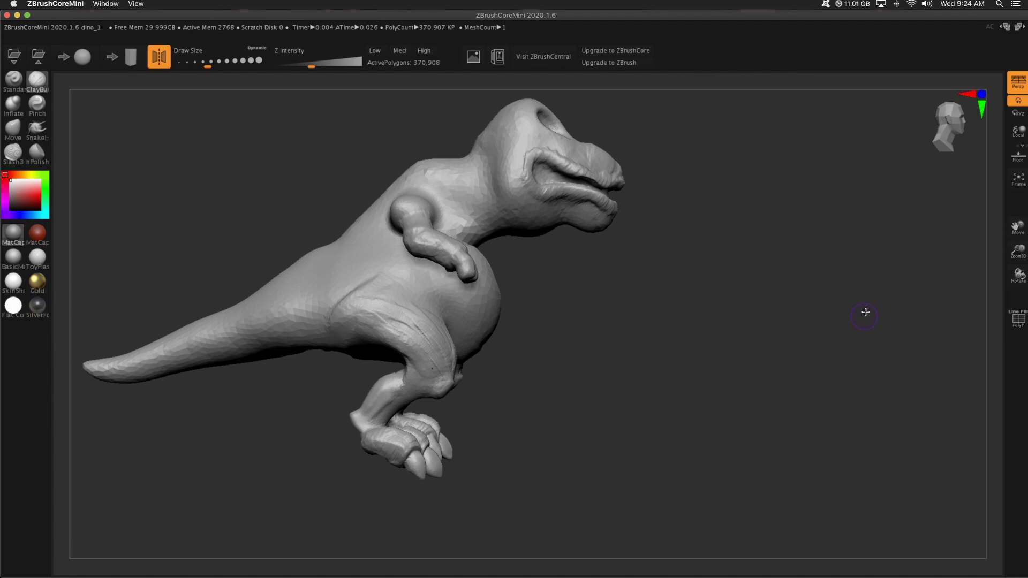
Step: Replay alternating ClayBuildup and Move strokes on the legs and body
{"action": "key", "text": "ctrl+z"}
{"action": "key", "text": "ctrl+z"}
{"action": "key", "text": "ctrl+z"}
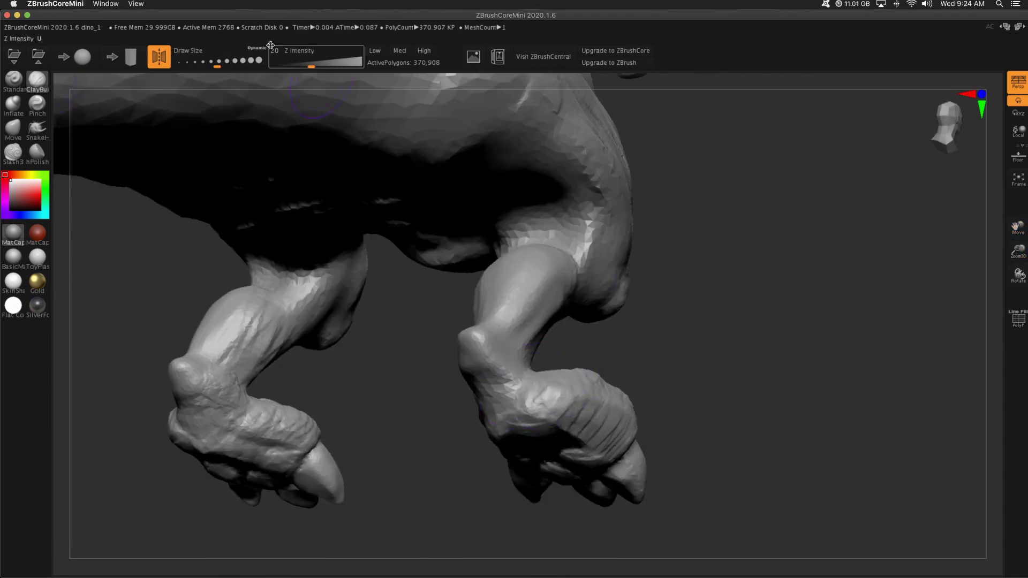
{"action": "key", "text": "ctrl+z"}
{"action": "key", "text": "ctrl+z"}
{"action": "key", "text": "ctrl+z"}
{"action": "key", "text": "ctrl+z"}
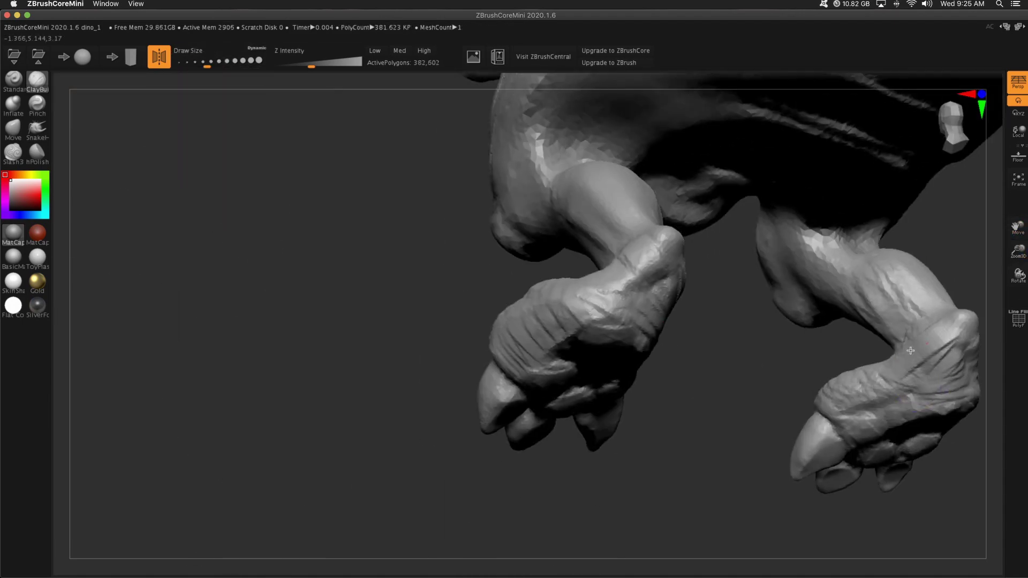
{"action": "key", "text": "ctrl+z"}
{"action": "key", "text": "ctrl+z"}
{"action": "key", "text": "ctrl+z"}
{"action": "key", "text": "ctrl+z"}
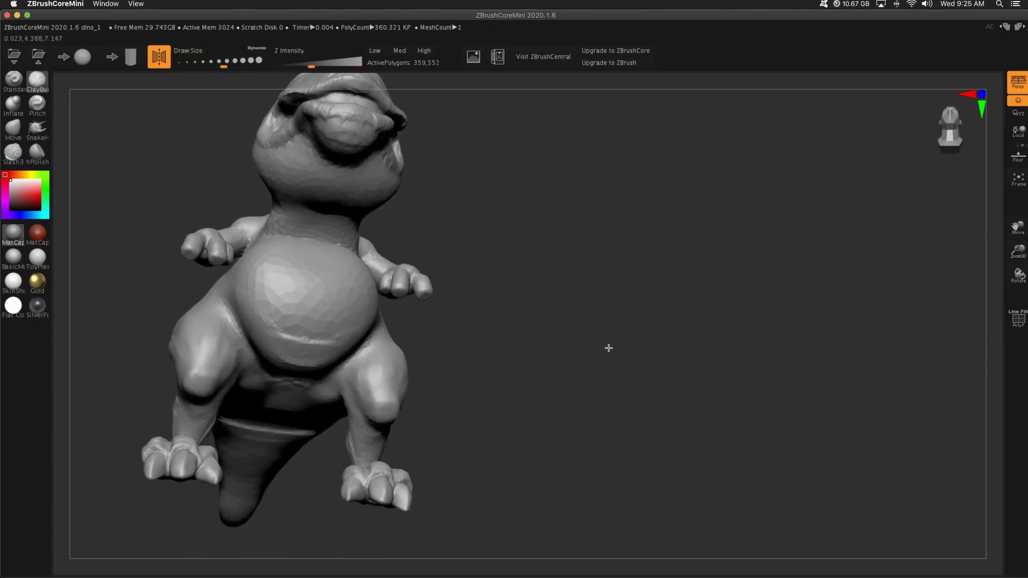
{"action": "key", "text": "ctrl+z"}
{"action": "key", "text": "ctrl+z"}
{"action": "key", "text": "ctrl+z"}
{"action": "key", "text": "ctrl+z"}
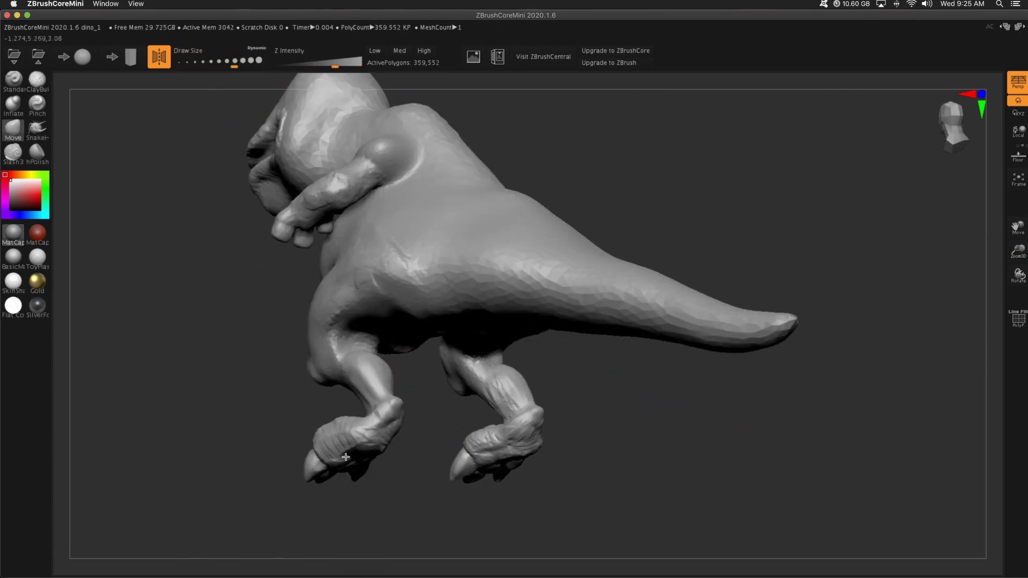
{"action": "key", "text": "ctrl+z"}
{"action": "key", "text": "ctrl+z"}
{"action": "key", "text": "ctrl+z"}
{"action": "key", "text": "ctrl+z"}
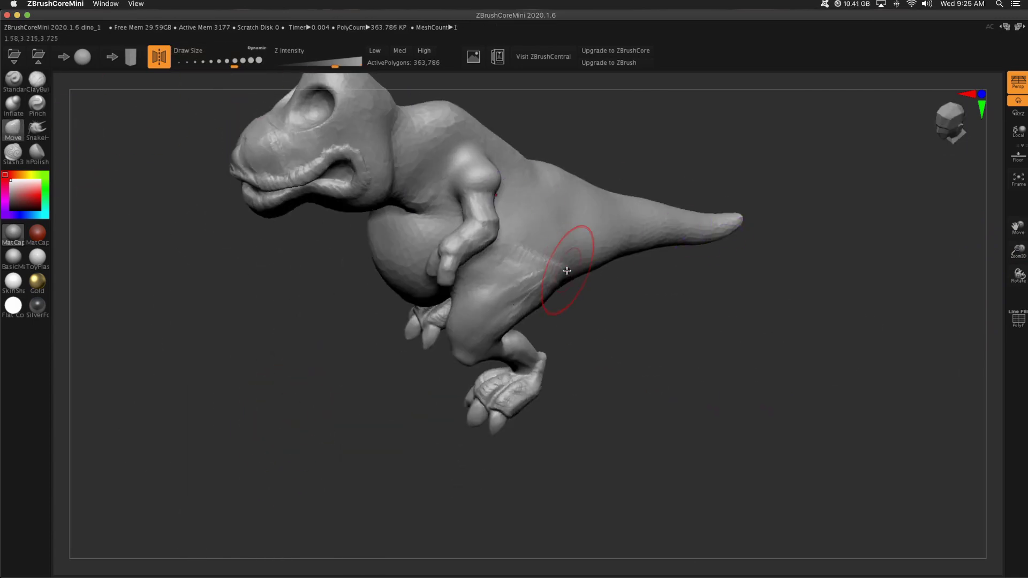
{"action": "key", "text": "ctrl+z"}
{"action": "key", "text": "ctrl+z"}
{"action": "key", "text": "ctrl+z"}
{"action": "key", "text": "ctrl+z"}
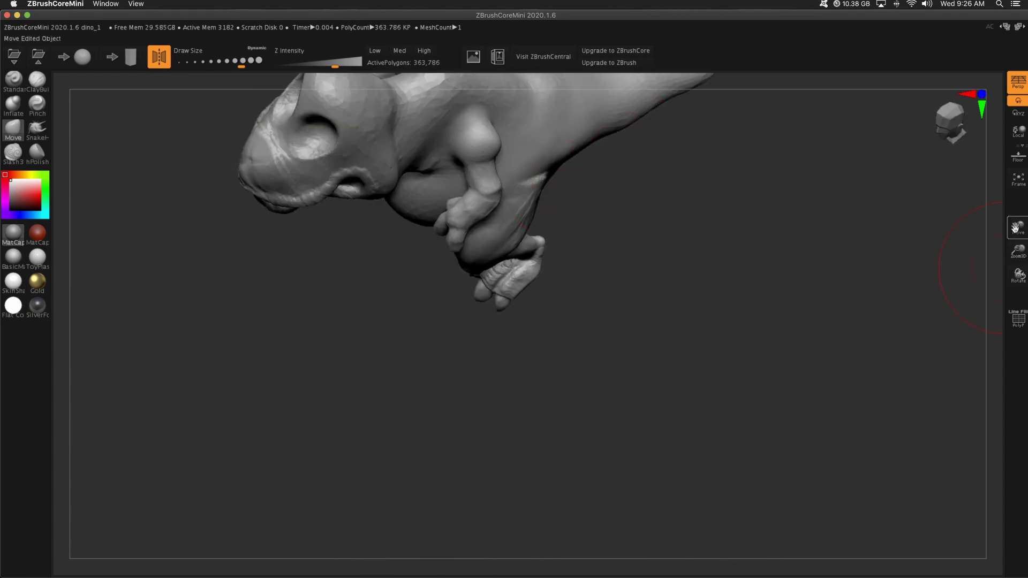
Step: Undo the last three sculpting strokes, then restore two of them
{"action": "key", "text": "ctrl+z"}
{"action": "key", "text": "ctrl+z"}
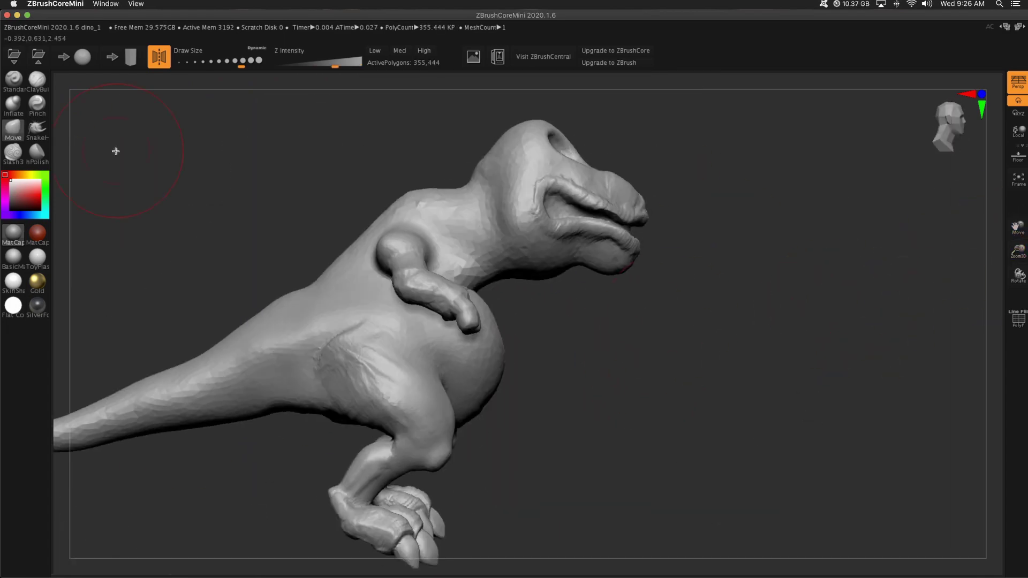
{"action": "key", "text": "ctrl+z"}
{"action": "key", "text": "ctrl+z"}
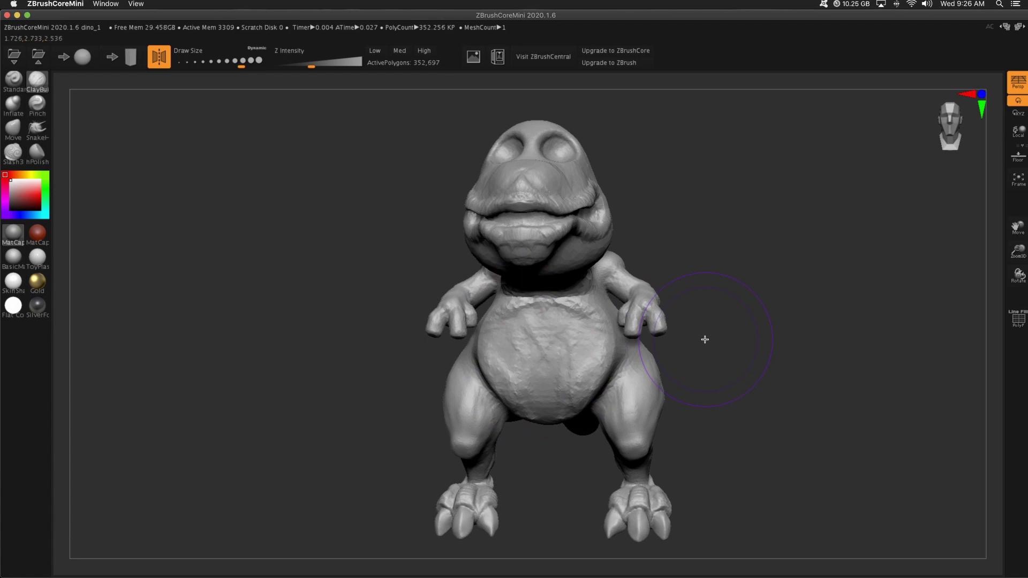
{"action": "key", "text": "ctrl+z"}
{"action": "key", "text": "ctrl+z"}
{"action": "key", "text": "ctrl+z"}
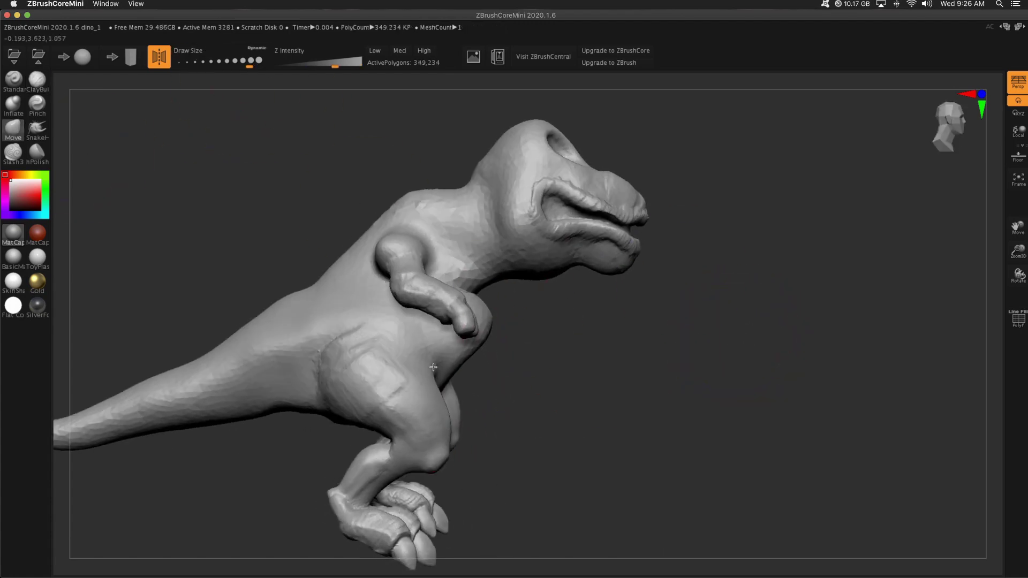
{"action": "key", "text": "ctrl+z"}
{"action": "key", "text": "ctrl+z"}
{"action": "key", "text": "ctrl+z"}
{"action": "key", "text": "ctrl+z"}
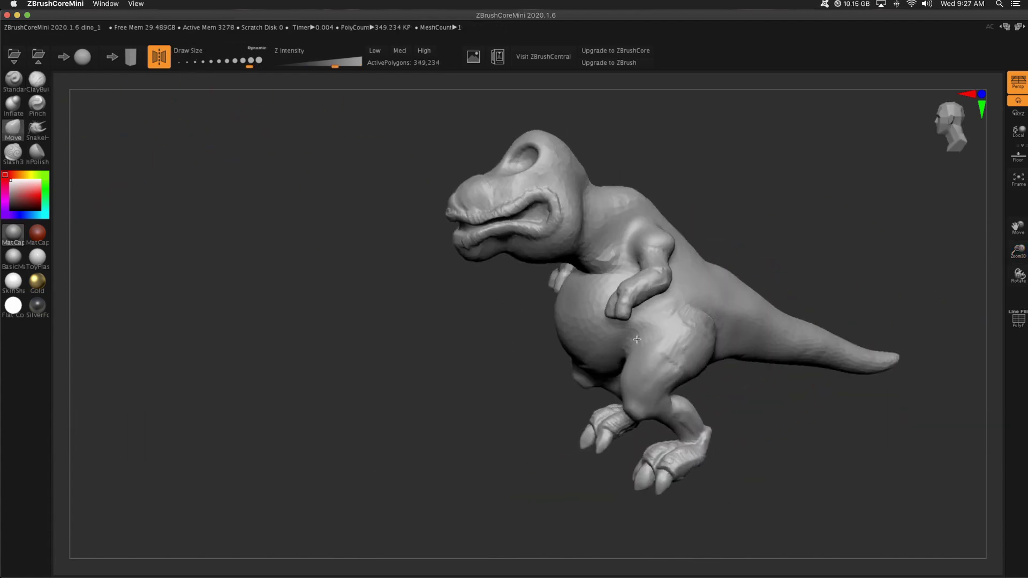
{"action": "key", "text": "ctrl+shift+z"}
{"action": "key", "text": "ctrl+shift+z"}
{"action": "key", "text": "ctrl+shift+z"}
{"action": "key", "text": "ctrl+shift+z"}
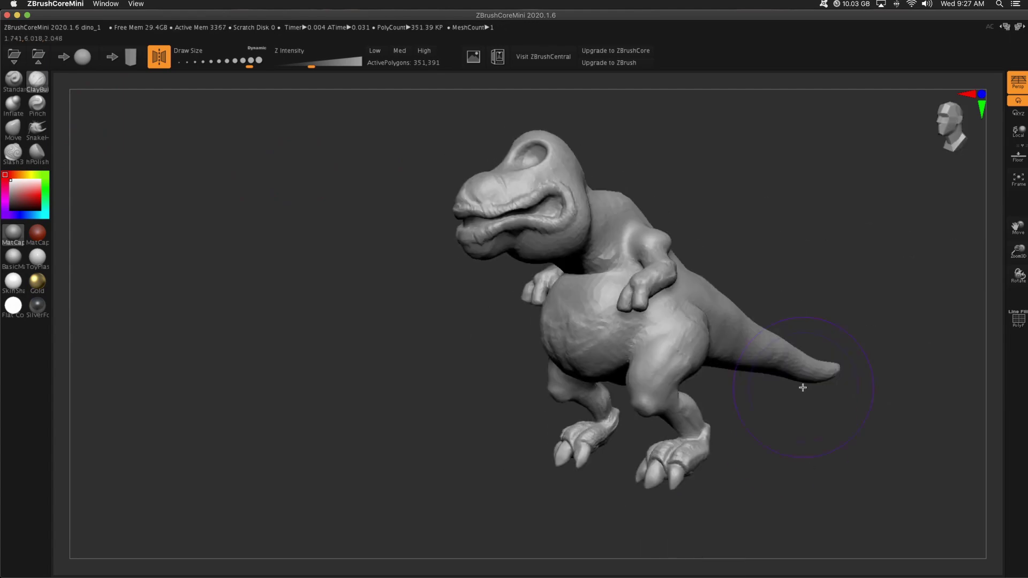
{"action": "key", "text": "ctrl+shift+z"}
{"action": "key", "text": "ctrl+shift+z"}
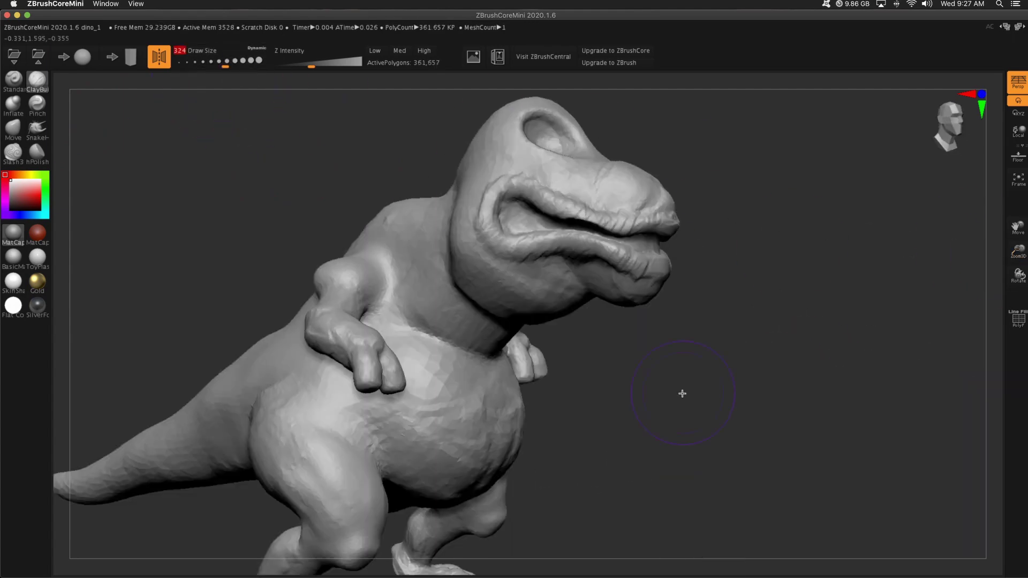
Step: Orbit around the dino and push the upper neck and shoulder line down with Move
{"action": "left_click_drag", "start_coordinate": [682, 393], "coordinate": [534, 322]}
{"action": "mouse_move", "coordinate": [774, 272]}
{"action": "left_mouse_down"}
{"action": "mouse_move", "coordinate": [717, 300]}
{"action": "mouse_move", "coordinate": [696, 332]}
{"action": "mouse_move", "coordinate": [746, 368]}
{"action": "mouse_move", "coordinate": [588, 349]}
{"action": "left_mouse_up"}
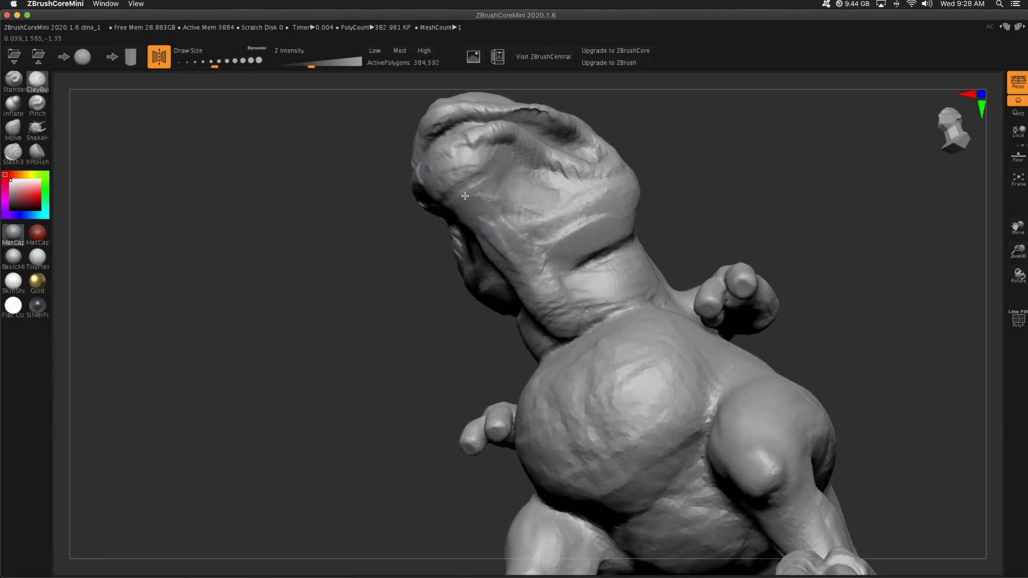
{"action": "mouse_move", "coordinate": [537, 221]}
{"action": "left_mouse_down"}
{"action": "mouse_move", "coordinate": [667, 330]}
{"action": "mouse_move", "coordinate": [688, 334]}
{"action": "mouse_move", "coordinate": [367, 324]}
{"action": "mouse_move", "coordinate": [525, 349]}
{"action": "mouse_move", "coordinate": [621, 330]}
{"action": "left_mouse_up"}
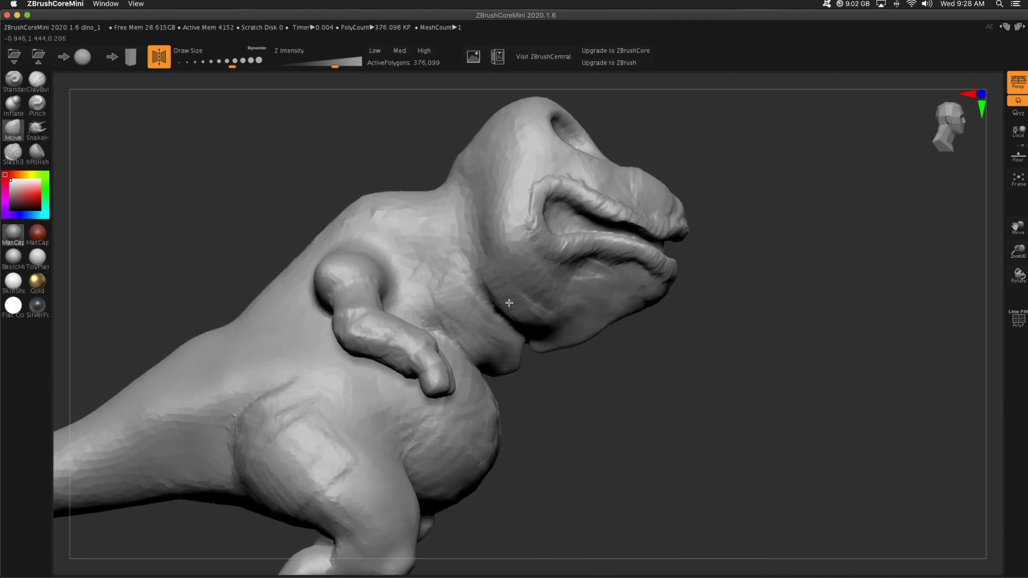
{"action": "mouse_move", "coordinate": [509, 303]}
{"action": "left_mouse_down"}
{"action": "mouse_move", "coordinate": [473, 394]}
{"action": "mouse_move", "coordinate": [305, 440]}
{"action": "mouse_move", "coordinate": [819, 384]}
{"action": "mouse_move", "coordinate": [926, 277]}
{"action": "mouse_move", "coordinate": [875, 307]}
{"action": "mouse_move", "coordinate": [709, 248]}
{"action": "mouse_move", "coordinate": [500, 294]}
{"action": "left_mouse_up"}
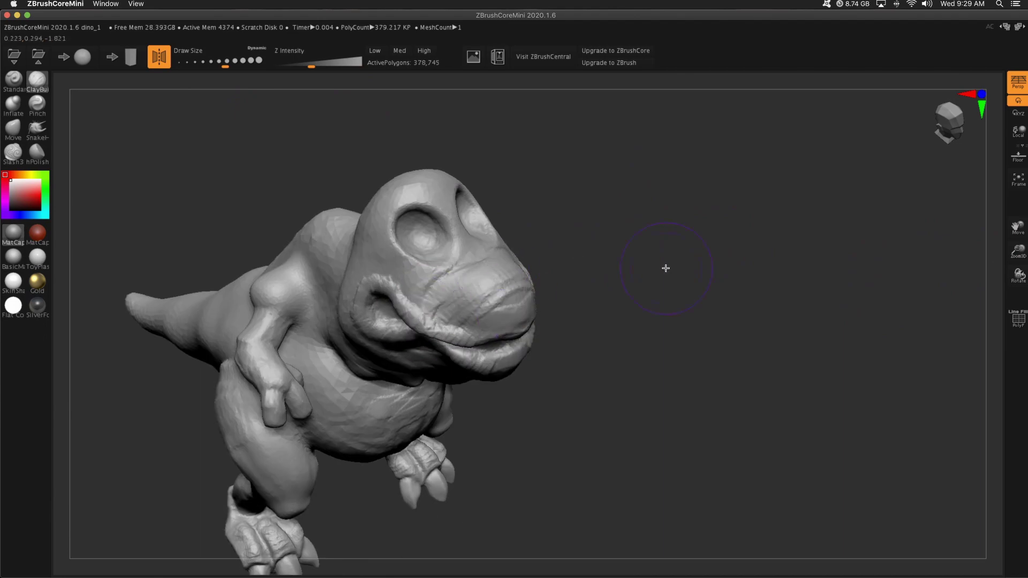
{"action": "left_click_drag", "start_coordinate": [665, 267], "coordinate": [684, 283]}
{"action": "left_click_drag", "start_coordinate": [265, 260], "coordinate": [284, 279]}
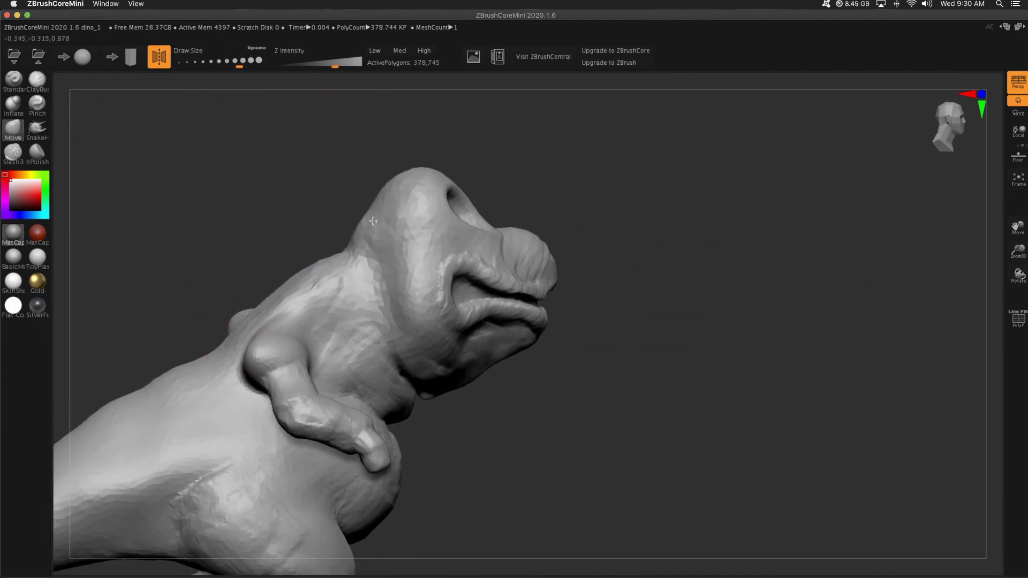
{"action": "left_click_drag", "start_coordinate": [373, 221], "coordinate": [632, 269]}
{"action": "left_click_drag", "start_coordinate": [241, 225], "coordinate": [421, 292]}
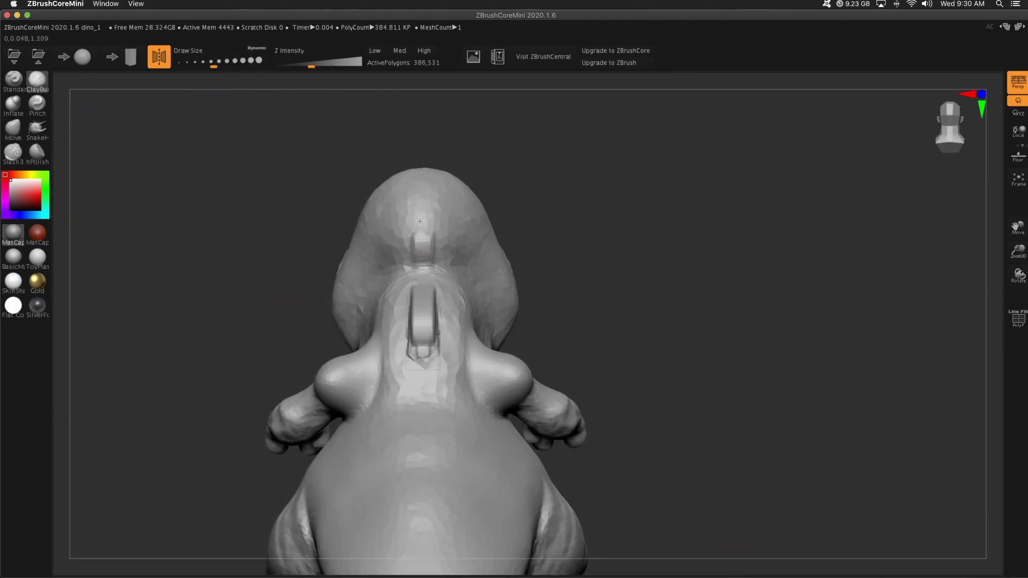
{"action": "left_click_drag", "start_coordinate": [420, 221], "coordinate": [677, 200]}
{"action": "left_click_drag", "start_coordinate": [425, 277], "coordinate": [439, 224]}
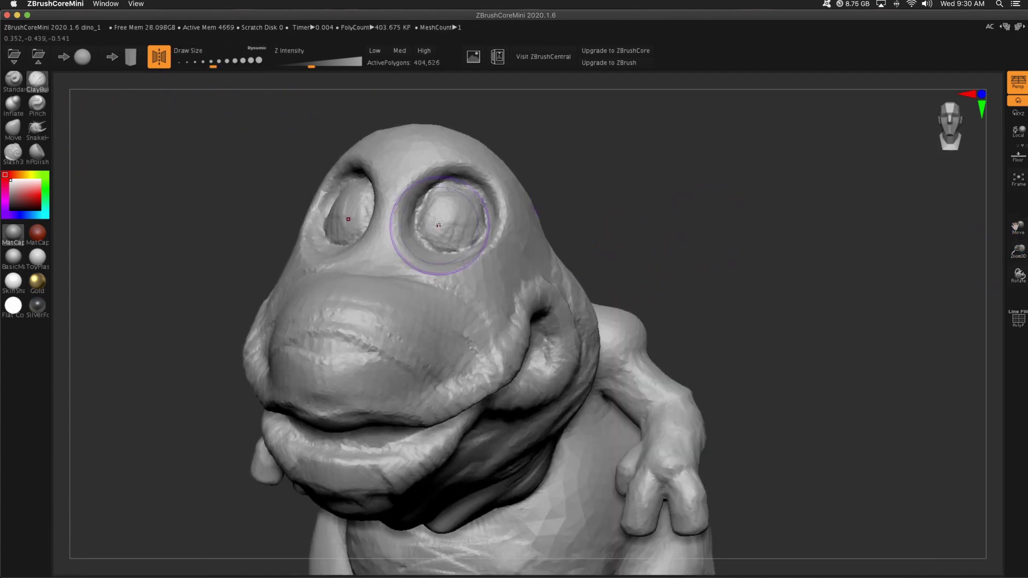
Step: Decimate to about 150k polygons, round both eyes into domes, then decimate again
{"action": "left_click", "coordinate": [376, 51]}
{"action": "scroll", "coordinate": [687, 242], "scroll_direction": "up", "scroll_amount": 5}
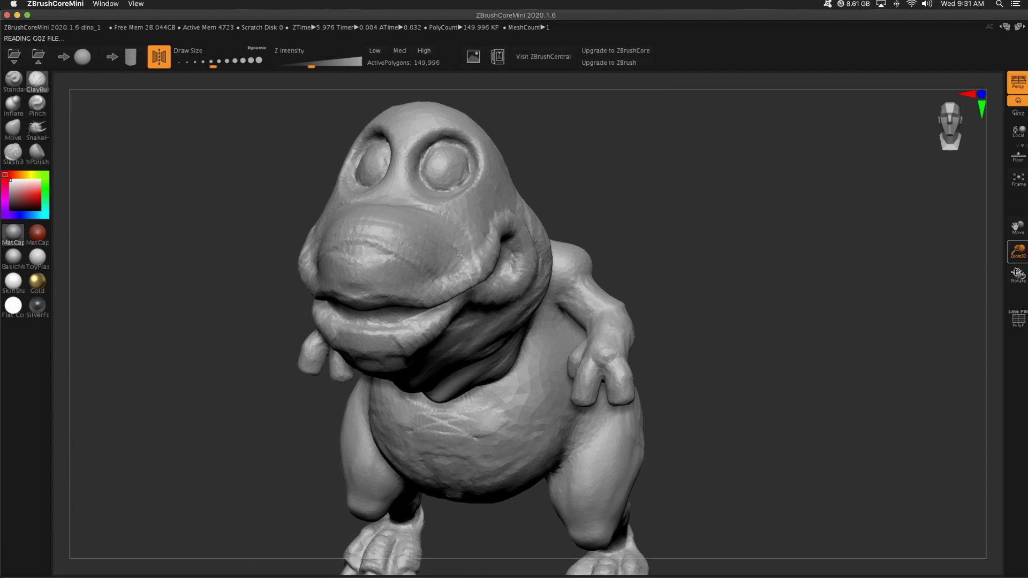
{"action": "left_click_drag", "start_coordinate": [464, 146], "coordinate": [445, 153], "text": "shift"}
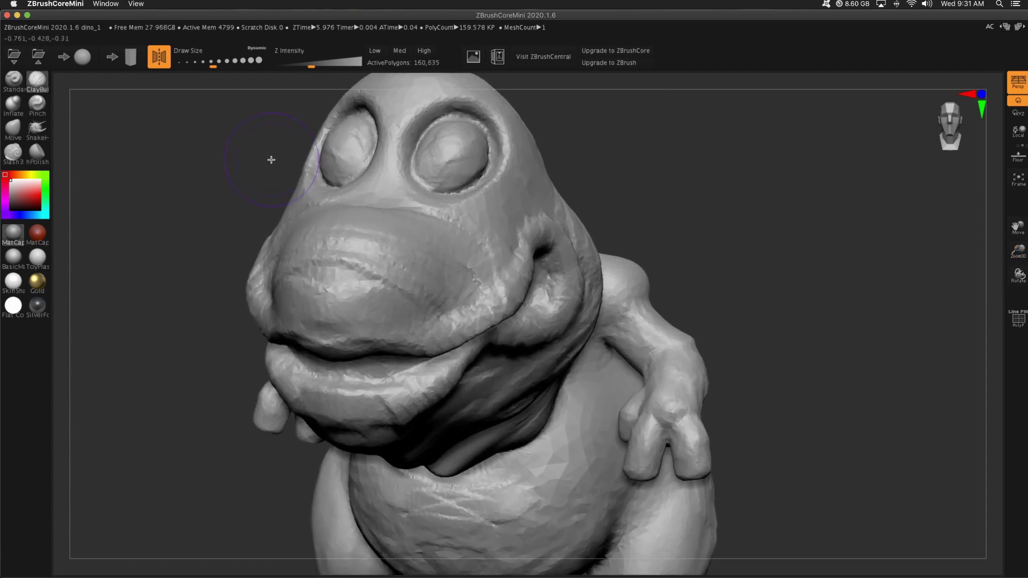
{"action": "left_click", "coordinate": [381, 51]}
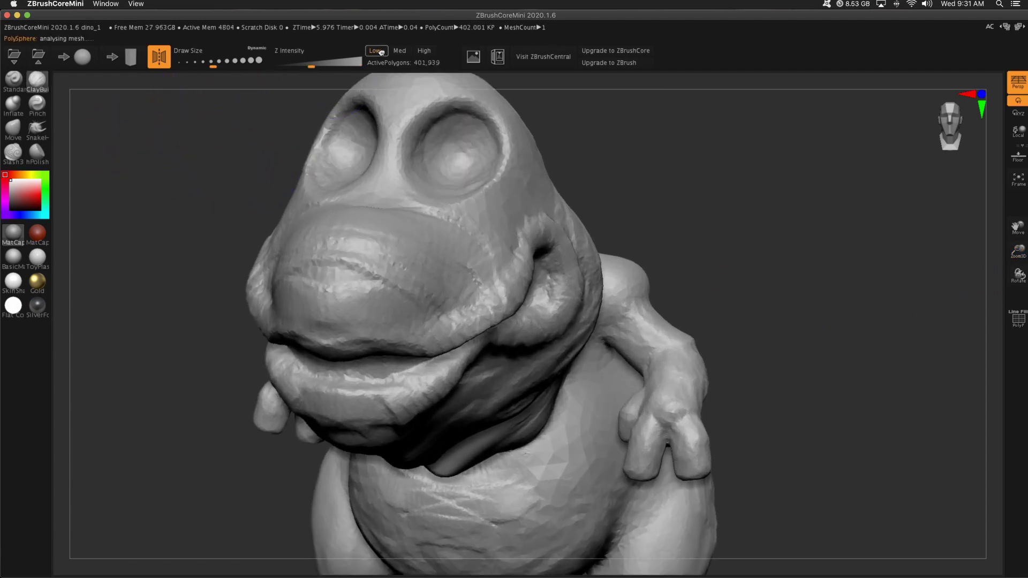
{"action": "mouse_move", "coordinate": [170, 204]}
{"action": "left_mouse_down"}
{"action": "mouse_move", "coordinate": [697, 193]}
{"action": "mouse_move", "coordinate": [321, 206]}
{"action": "left_mouse_up"}
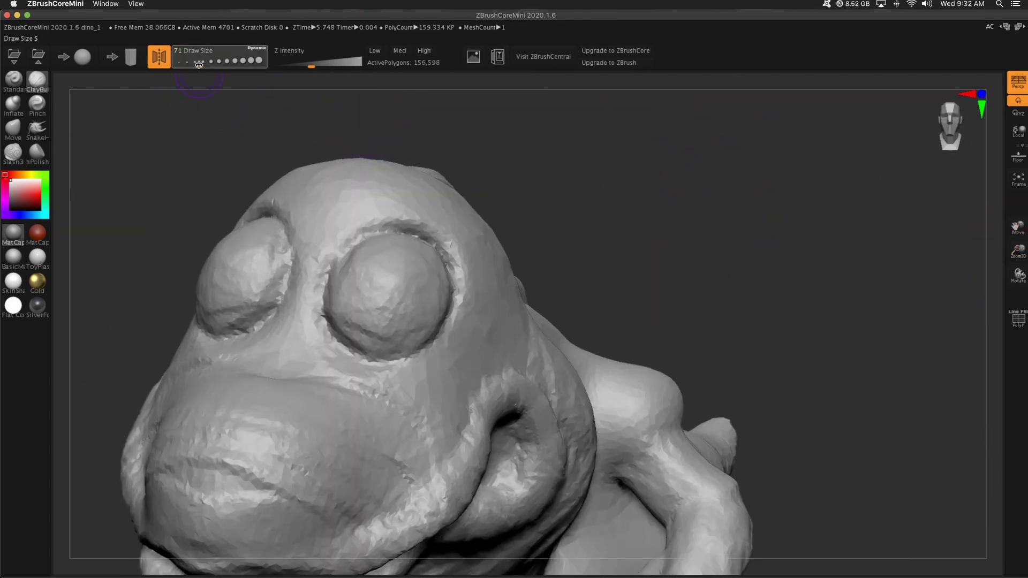
Step: Build up the rims around both eyes and deepen the nostril
{"action": "key", "text": "shift+f"}
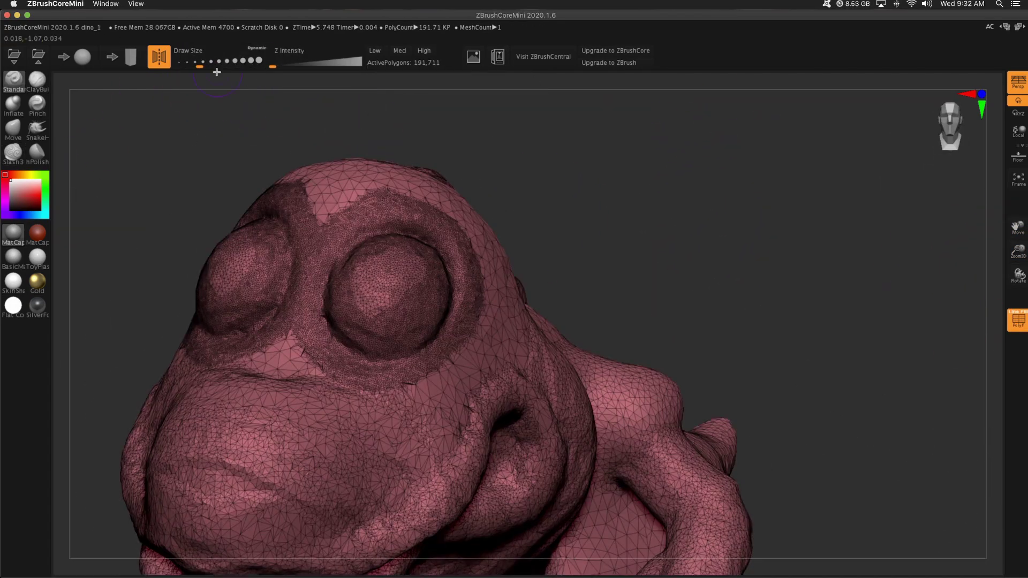
{"action": "mouse_move", "coordinate": [393, 347]}
{"action": "left_mouse_down"}
{"action": "mouse_move", "coordinate": [450, 301]}
{"action": "mouse_move", "coordinate": [328, 257]}
{"action": "mouse_move", "coordinate": [340, 230]}
{"action": "mouse_move", "coordinate": [477, 241]}
{"action": "left_mouse_up"}
{"action": "key", "text": "shift+f"}
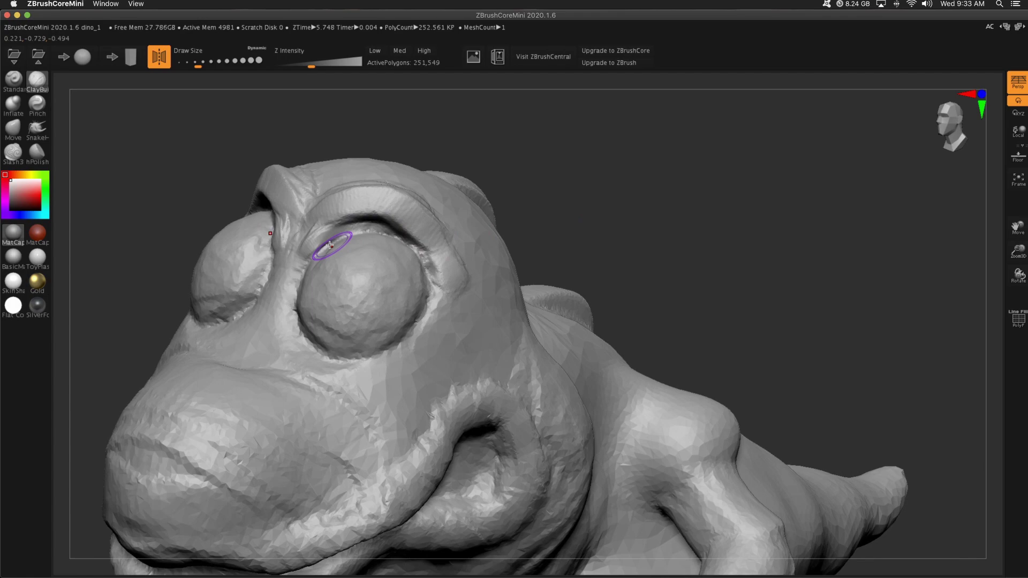
{"action": "left_click_drag", "start_coordinate": [616, 193], "coordinate": [536, 241]}
{"action": "left_click_drag", "start_coordinate": [482, 391], "coordinate": [529, 403]}
{"action": "mouse_move", "coordinate": [471, 381]}
{"action": "right_mouse_down"}
{"action": "mouse_move", "coordinate": [375, 321]}
{"action": "mouse_move", "coordinate": [267, 161]}
{"action": "right_mouse_up"}
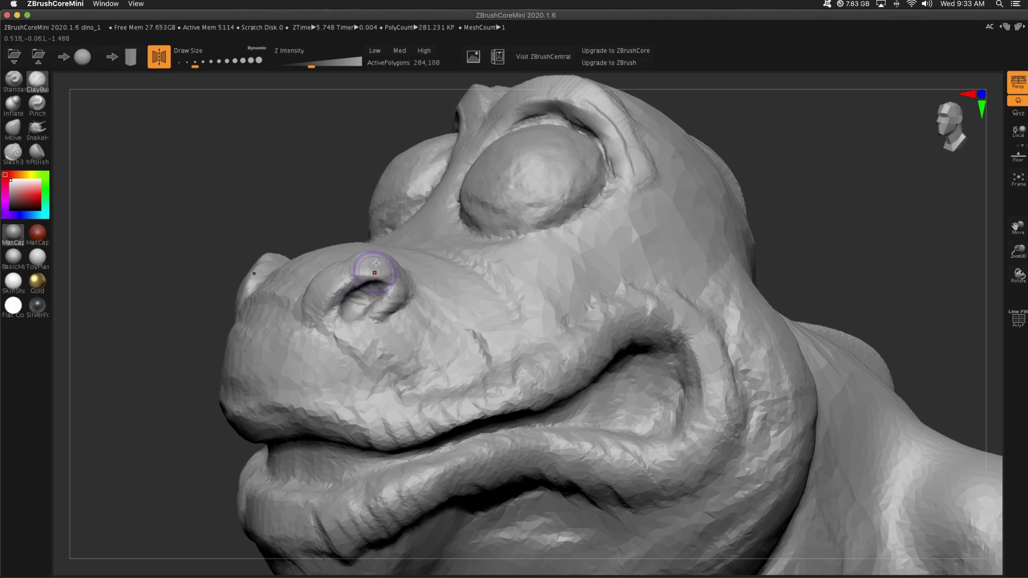
{"action": "mouse_move", "coordinate": [295, 241]}
{"action": "right_mouse_down"}
{"action": "mouse_move", "coordinate": [376, 378]}
{"action": "mouse_move", "coordinate": [856, 259]}
{"action": "mouse_move", "coordinate": [858, 273]}
{"action": "mouse_move", "coordinate": [347, 390]}
{"action": "mouse_move", "coordinate": [482, 385]}
{"action": "mouse_move", "coordinate": [475, 188]}
{"action": "mouse_move", "coordinate": [306, 264]}
{"action": "mouse_move", "coordinate": [335, 231]}
{"action": "mouse_move", "coordinate": [333, 287]}
{"action": "mouse_move", "coordinate": [370, 267]}
{"action": "mouse_move", "coordinate": [412, 277]}
{"action": "mouse_move", "coordinate": [185, 93]}
{"action": "right_mouse_up"}
Step: Cycle through Move, Pinch and ClayBuildup brushes and reshape both eye rims
{"action": "key", "text": "b"}
{"action": "key", "text": "m"}
{"action": "key", "text": "v"}
{"action": "key", "text": "b"}
{"action": "key", "text": "p"}
{"action": "key", "text": "i"}
{"action": "key", "text": "b"}
{"action": "key", "text": "c"}
{"action": "key", "text": "b"}
{"action": "key", "text": "shift+f"}
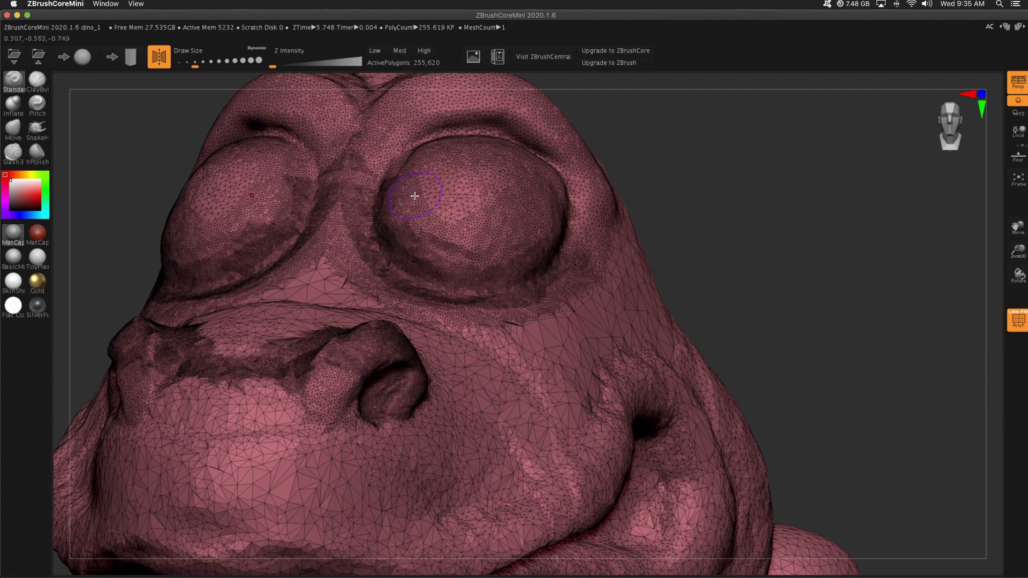
{"action": "mouse_move", "coordinate": [413, 195]}
{"action": "left_mouse_down"}
{"action": "mouse_move", "coordinate": [455, 137]}
{"action": "mouse_move", "coordinate": [419, 175]}
{"action": "mouse_move", "coordinate": [509, 257]}
{"action": "left_mouse_up"}
{"action": "key", "text": "shift+f"}
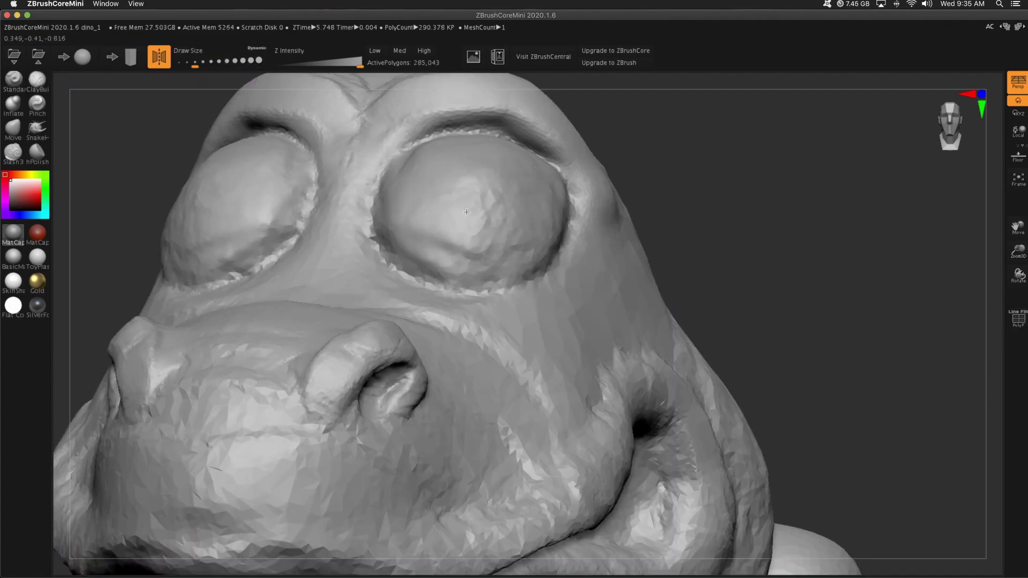
Step: Smooth both eyes, set detail to Low, and dent a round pupil into each
{"action": "key", "text": "shift+f"}
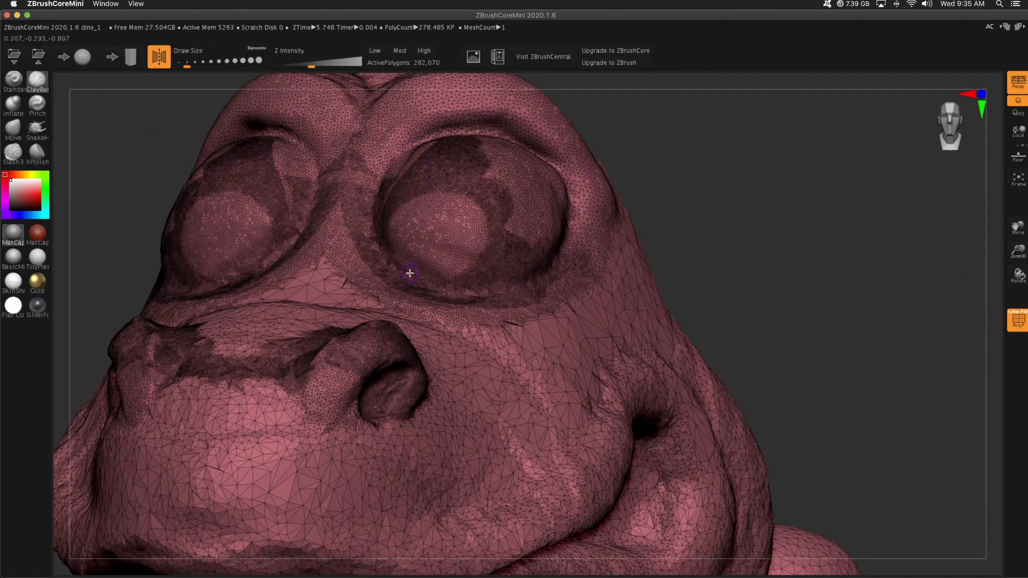
{"action": "left_click_drag", "start_coordinate": [410, 273], "coordinate": [426, 244], "text": "shift"}
{"action": "key", "text": "shift+f"}
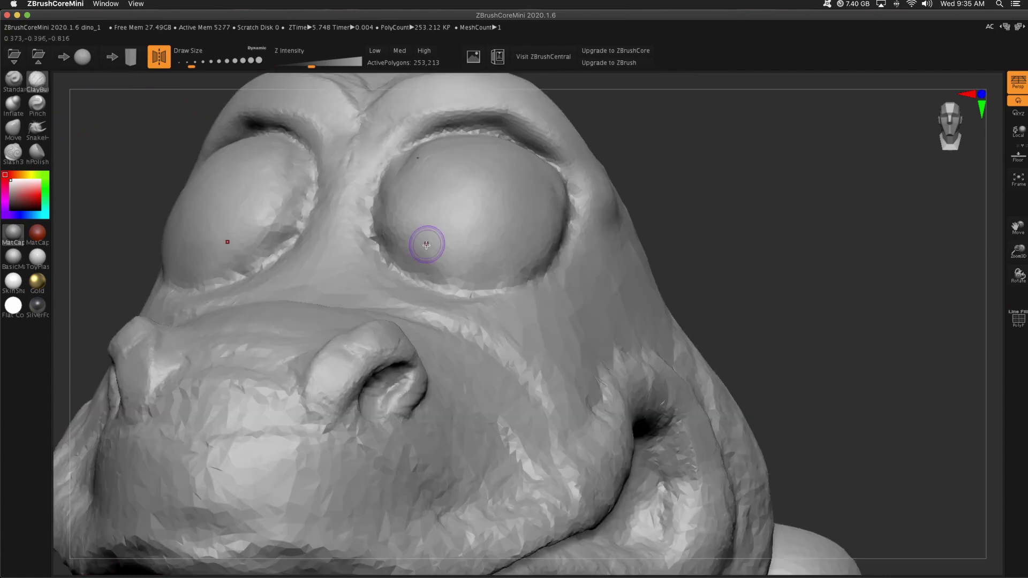
{"action": "left_click", "coordinate": [377, 51]}
{"action": "left_click", "coordinate": [423, 253]}
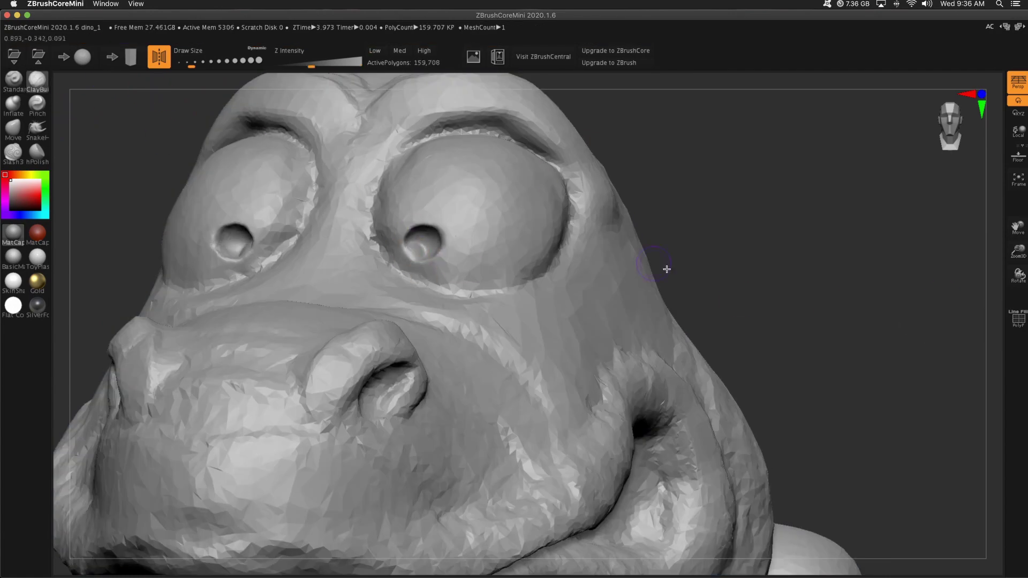
{"action": "mouse_move", "coordinate": [667, 269]}
{"action": "left_mouse_down"}
{"action": "mouse_move", "coordinate": [893, 305]}
{"action": "mouse_move", "coordinate": [273, 75]}
{"action": "left_mouse_up"}
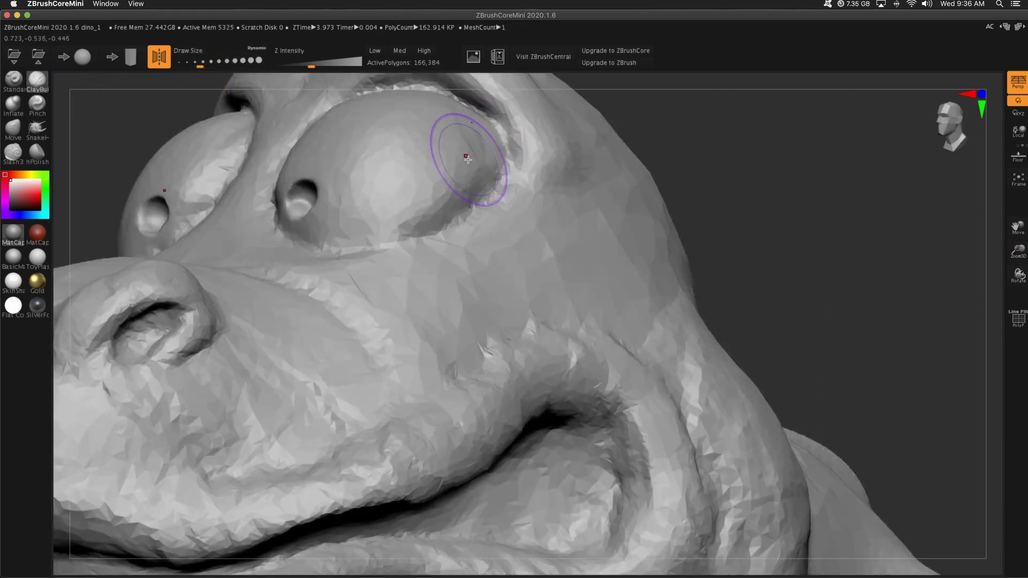
Step: Sculpt the rims and brow ridge above the eyes
{"action": "mouse_move", "coordinate": [696, 209]}
{"action": "left_mouse_down"}
{"action": "mouse_move", "coordinate": [946, 264]}
{"action": "mouse_move", "coordinate": [749, 241]}
{"action": "left_mouse_up"}
{"action": "mouse_move", "coordinate": [316, 316]}
{"action": "left_mouse_down"}
{"action": "mouse_move", "coordinate": [402, 372]}
{"action": "mouse_move", "coordinate": [375, 298]}
{"action": "left_mouse_up"}
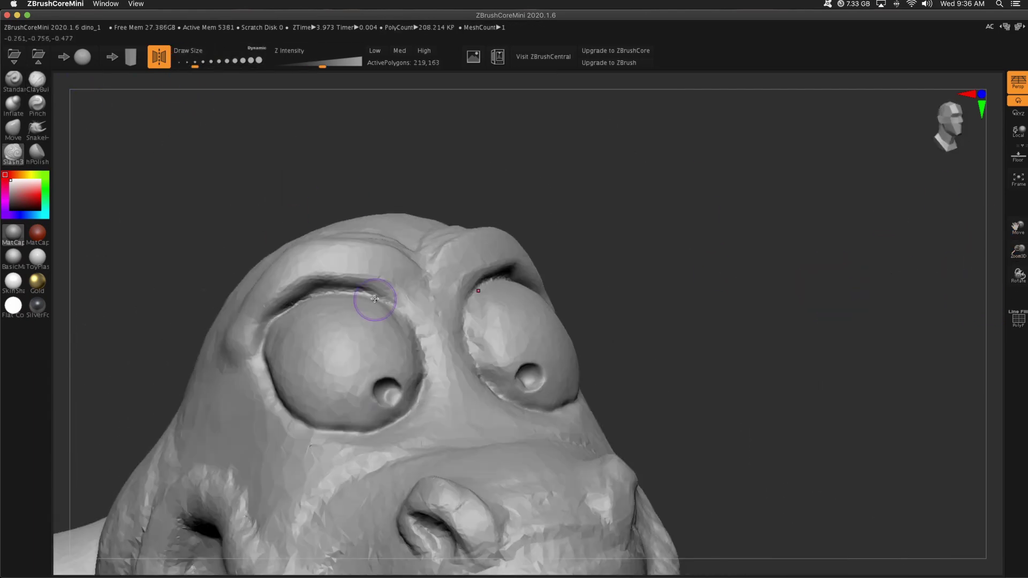
{"action": "mouse_move", "coordinate": [223, 205]}
{"action": "left_mouse_down", "text": "alt"}
{"action": "mouse_move", "coordinate": [868, 241]}
{"action": "mouse_move", "coordinate": [159, 130]}
{"action": "left_mouse_up", "text": "alt"}
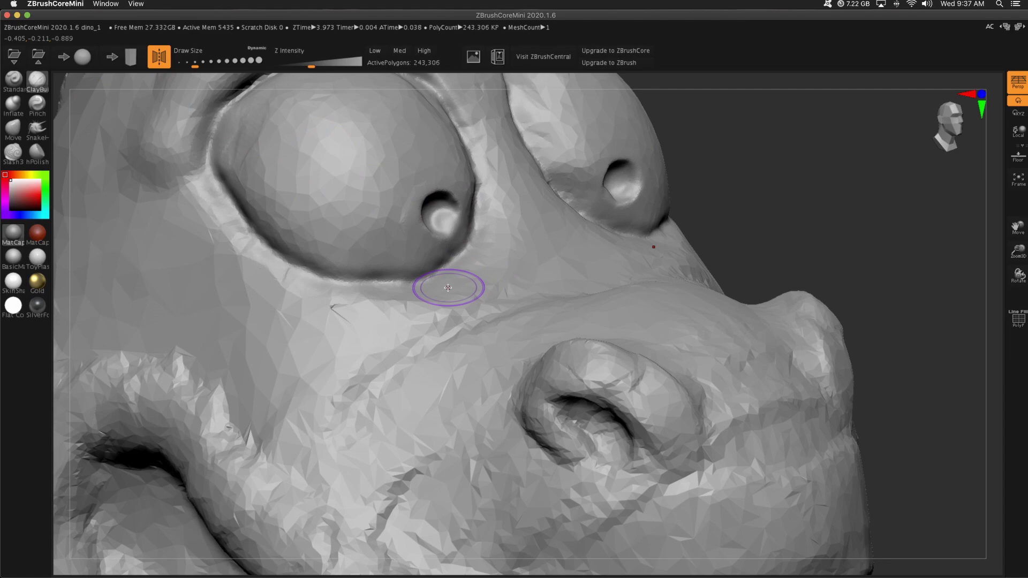
{"action": "mouse_move", "coordinate": [385, 306]}
{"action": "left_mouse_down", "text": "alt"}
{"action": "mouse_move", "coordinate": [826, 245]}
{"action": "mouse_move", "coordinate": [785, 283]}
{"action": "mouse_move", "coordinate": [835, 252]}
{"action": "mouse_move", "coordinate": [750, 225]}
{"action": "left_mouse_up", "text": "alt"}
Step: Select the Standard brush for detailing the nostrils and lips
{"action": "left_click", "coordinate": [201, 67]}
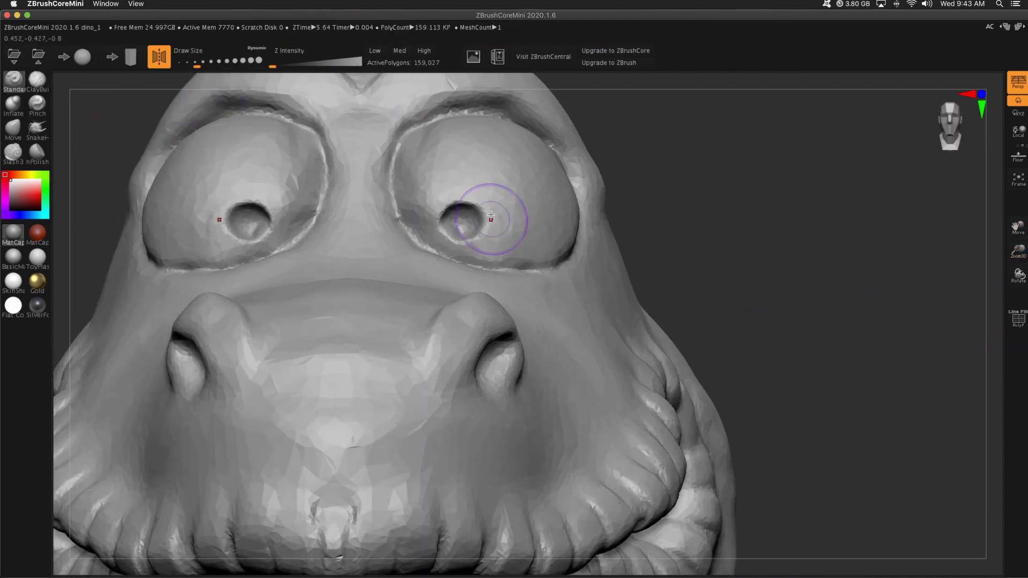
Step: Carve creases where the thigh meets the belly, checking them against the wireframe
{"action": "left_click", "coordinate": [1015, 327]}
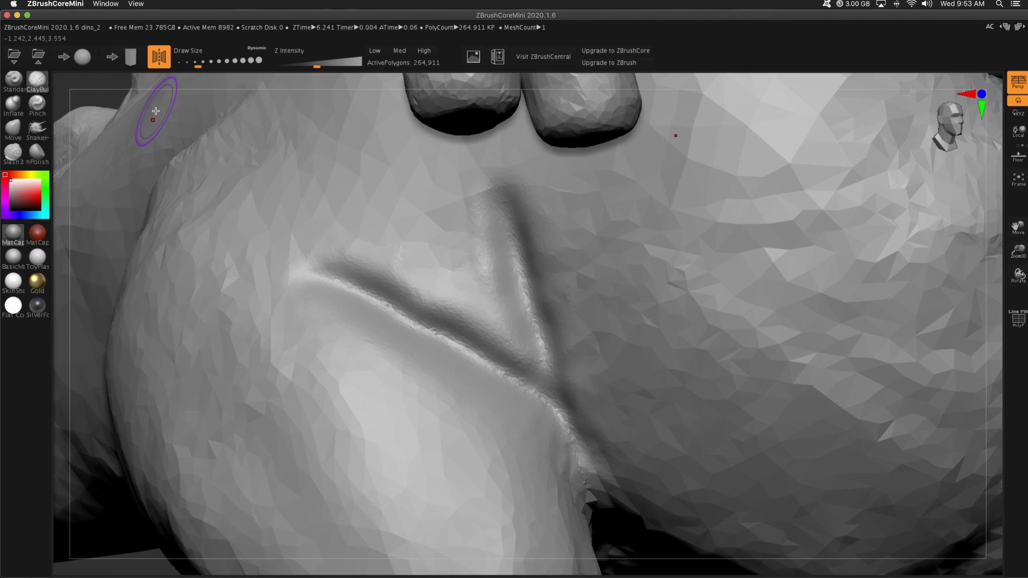
{"action": "mouse_move", "coordinate": [155, 111]}
{"action": "left_mouse_down"}
{"action": "mouse_move", "coordinate": [350, 297]}
{"action": "mouse_move", "coordinate": [523, 391]}
{"action": "mouse_move", "coordinate": [560, 459]}
{"action": "mouse_move", "coordinate": [462, 362]}
{"action": "mouse_move", "coordinate": [378, 322]}
{"action": "mouse_move", "coordinate": [321, 263]}
{"action": "mouse_move", "coordinate": [402, 260]}
{"action": "mouse_move", "coordinate": [538, 349]}
{"action": "mouse_move", "coordinate": [474, 243]}
{"action": "mouse_move", "coordinate": [422, 209]}
{"action": "mouse_move", "coordinate": [481, 287]}
{"action": "mouse_move", "coordinate": [438, 161]}
{"action": "mouse_move", "coordinate": [322, 383]}
{"action": "mouse_move", "coordinate": [463, 458]}
{"action": "mouse_move", "coordinate": [506, 423]}
{"action": "left_mouse_up"}
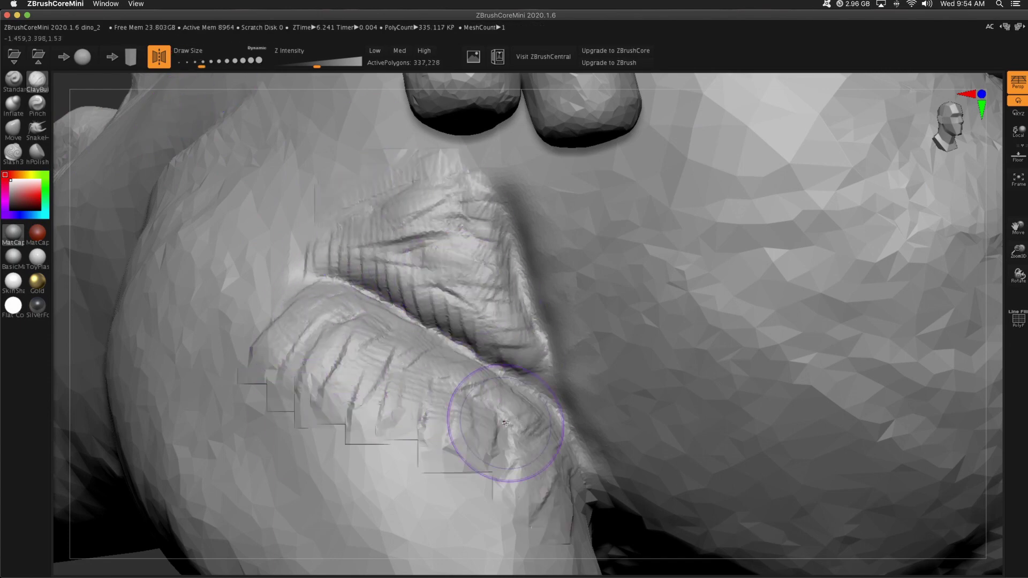
{"action": "left_click", "coordinate": [1022, 321]}
{"action": "mouse_move", "coordinate": [326, 294]}
{"action": "left_mouse_down"}
{"action": "mouse_move", "coordinate": [395, 305]}
{"action": "mouse_move", "coordinate": [593, 429]}
{"action": "mouse_move", "coordinate": [342, 332]}
{"action": "mouse_move", "coordinate": [509, 423]}
{"action": "left_mouse_up"}
Step: With ClayBuildup and PolyF off, add vertical wrinkles and reshape the top edge of the thigh fold
{"action": "key", "text": "b"}
{"action": "key", "text": "c"}
{"action": "key", "text": "b"}
{"action": "key", "text": "shift+f"}
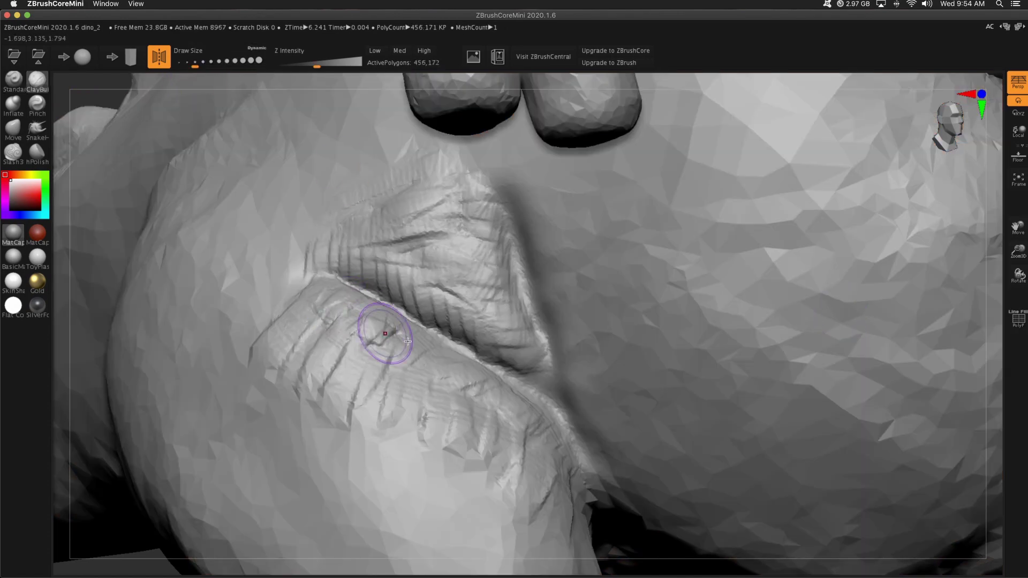
{"action": "mouse_move", "coordinate": [408, 341]}
{"action": "left_mouse_down"}
{"action": "mouse_move", "coordinate": [568, 482]}
{"action": "mouse_move", "coordinate": [573, 509]}
{"action": "mouse_move", "coordinate": [563, 514]}
{"action": "left_mouse_up"}
{"action": "mouse_move", "coordinate": [472, 300]}
{"action": "left_mouse_down"}
{"action": "mouse_move", "coordinate": [299, 241]}
{"action": "mouse_move", "coordinate": [348, 176]}
{"action": "left_mouse_up"}
{"action": "left_click_drag", "start_coordinate": [591, 322], "coordinate": [594, 176]}
Step: Reframe onto the belly and thigh and add more crease strokes along the thigh fold
{"action": "key", "text": "f"}
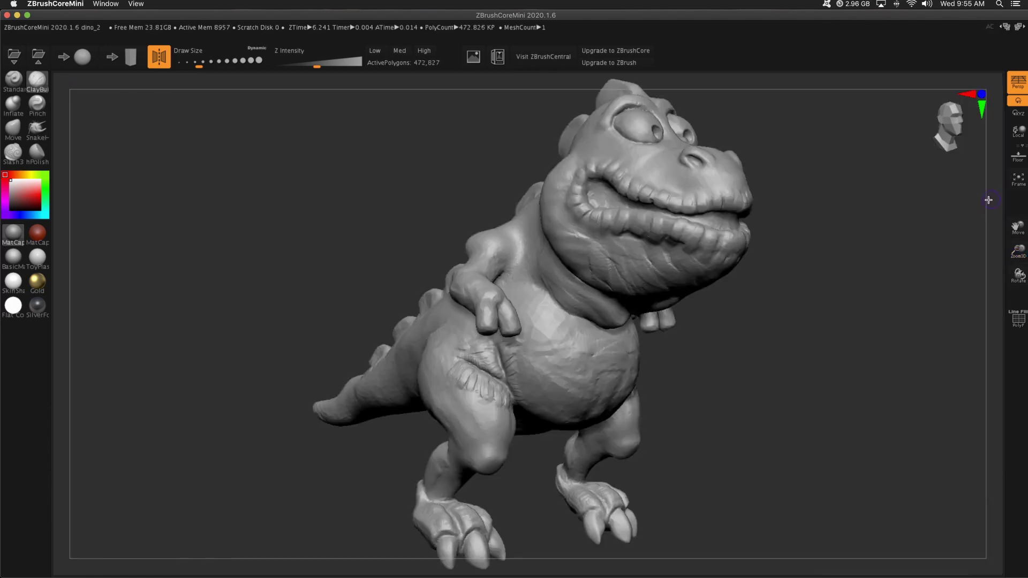
{"action": "mouse_move", "coordinate": [830, 375]}
{"action": "left_mouse_down"}
{"action": "mouse_move", "coordinate": [867, 369]}
{"action": "mouse_move", "coordinate": [868, 300]}
{"action": "left_mouse_up"}
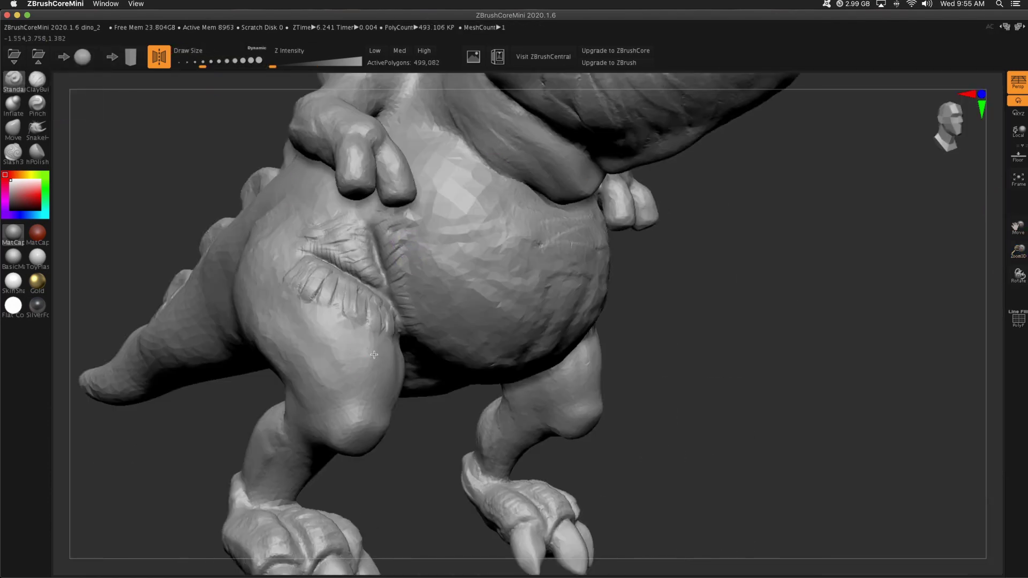
{"action": "left_click_drag", "start_coordinate": [315, 298], "coordinate": [386, 343]}
{"action": "left_click_drag", "start_coordinate": [444, 257], "coordinate": [417, 243]}
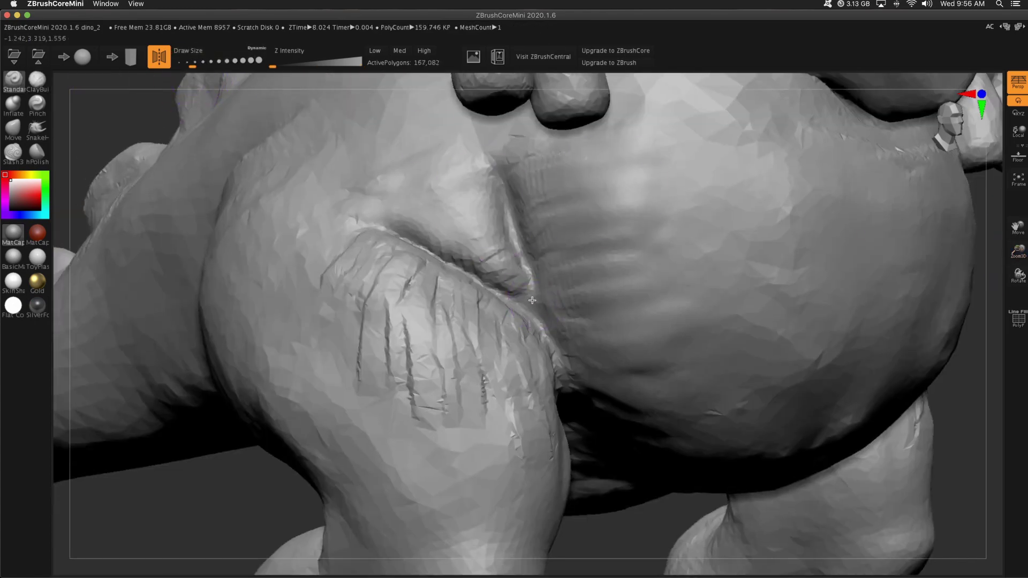
{"action": "left_click_drag", "start_coordinate": [375, 279], "coordinate": [423, 429]}
{"action": "left_click_drag", "start_coordinate": [445, 279], "coordinate": [339, 378]}
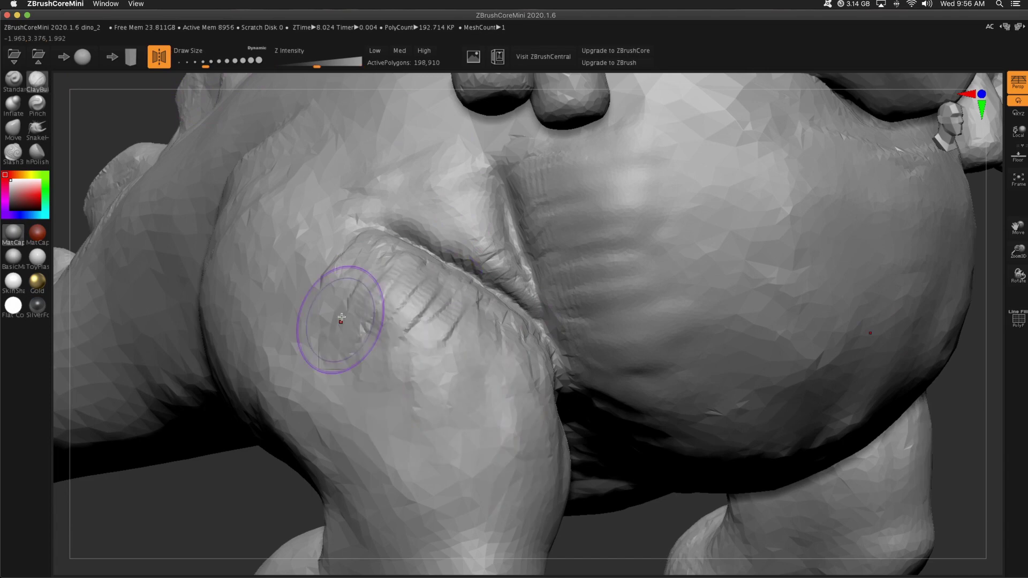
{"action": "mouse_move", "coordinate": [374, 321]}
{"action": "left_mouse_down"}
{"action": "mouse_move", "coordinate": [661, 403]}
{"action": "mouse_move", "coordinate": [538, 328]}
{"action": "left_mouse_up"}
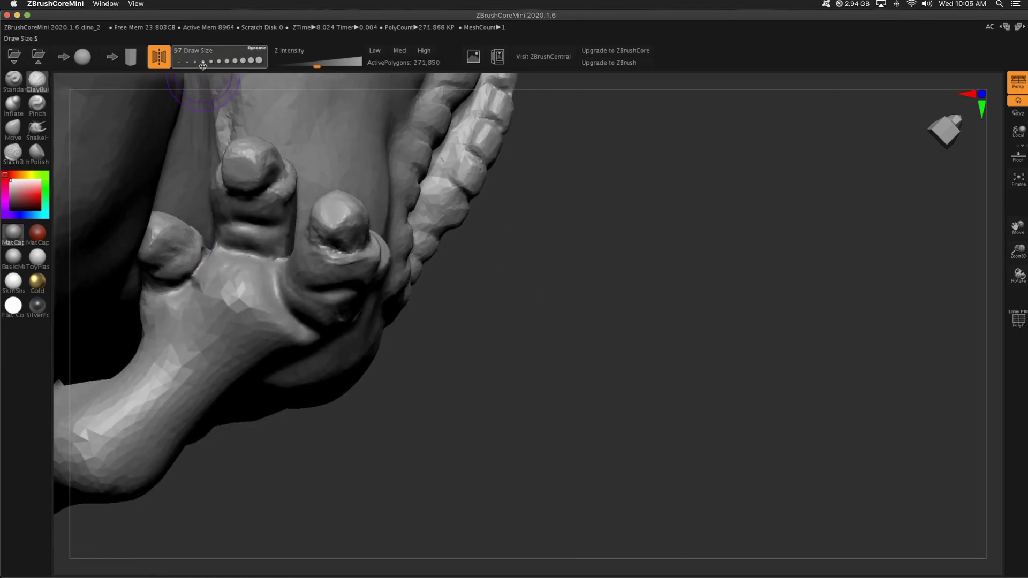
Step: Smooth and flatten the palm of the dinosaur's hand with a Shift-drag
{"action": "left_click_drag", "start_coordinate": [235, 284], "coordinate": [237, 339]}
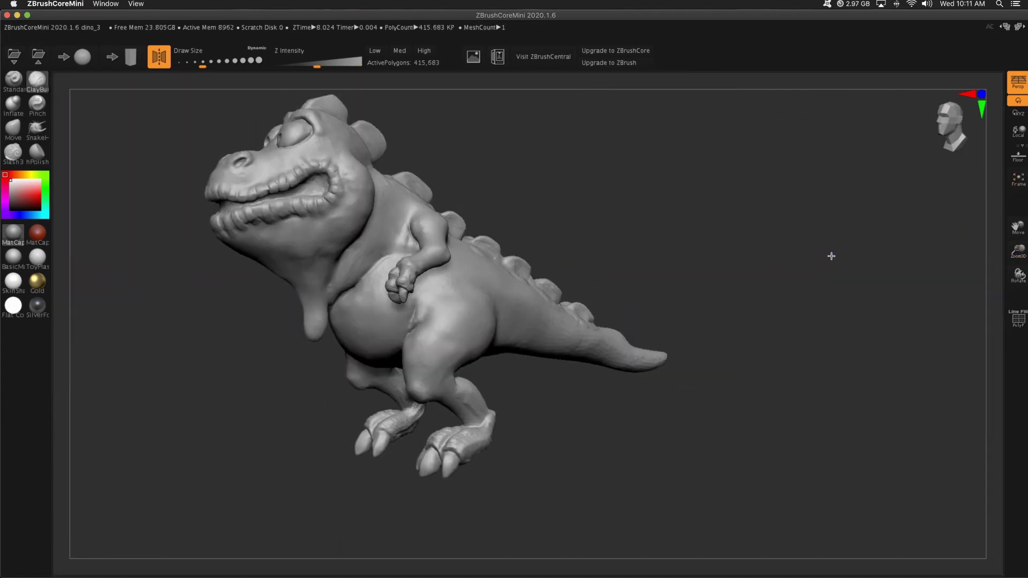
Step: Rotate the dinosaur to a side view and zoom in close on the model
{"action": "mouse_move", "coordinate": [830, 255]}
{"action": "left_mouse_down"}
{"action": "mouse_move", "coordinate": [820, 259]}
{"action": "mouse_move", "coordinate": [834, 259]}
{"action": "mouse_move", "coordinate": [789, 213]}
{"action": "mouse_move", "coordinate": [820, 234]}
{"action": "left_mouse_up"}
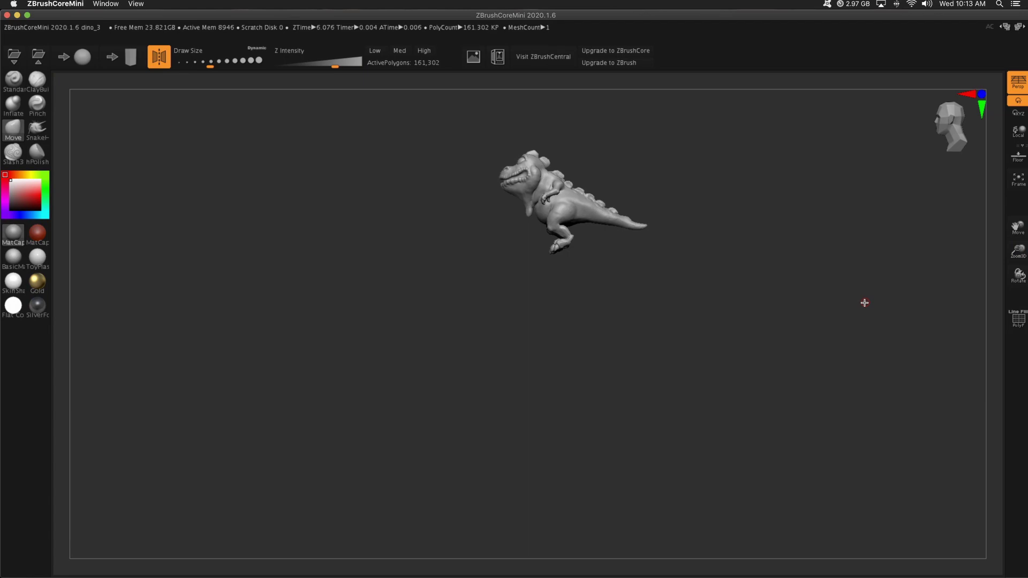
{"action": "left_click_drag", "start_coordinate": [863, 301], "coordinate": [716, 300]}
{"action": "left_click_drag", "start_coordinate": [1018, 251], "coordinate": [1019, 260]}
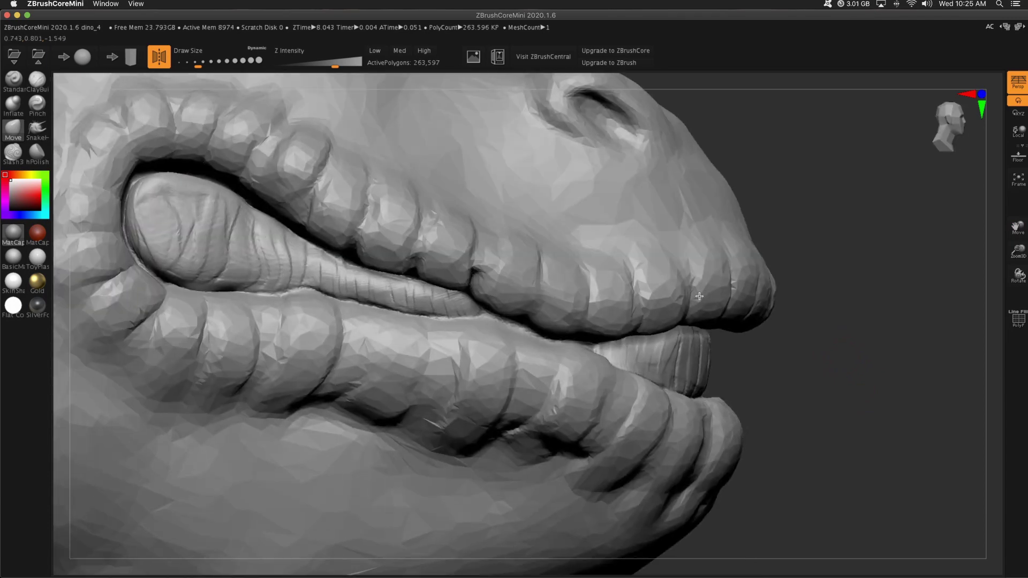
Step: Build up the upper lip, then smooth and shape the left side of the tongue
{"action": "left_click_drag", "start_coordinate": [160, 99], "coordinate": [182, 110]}
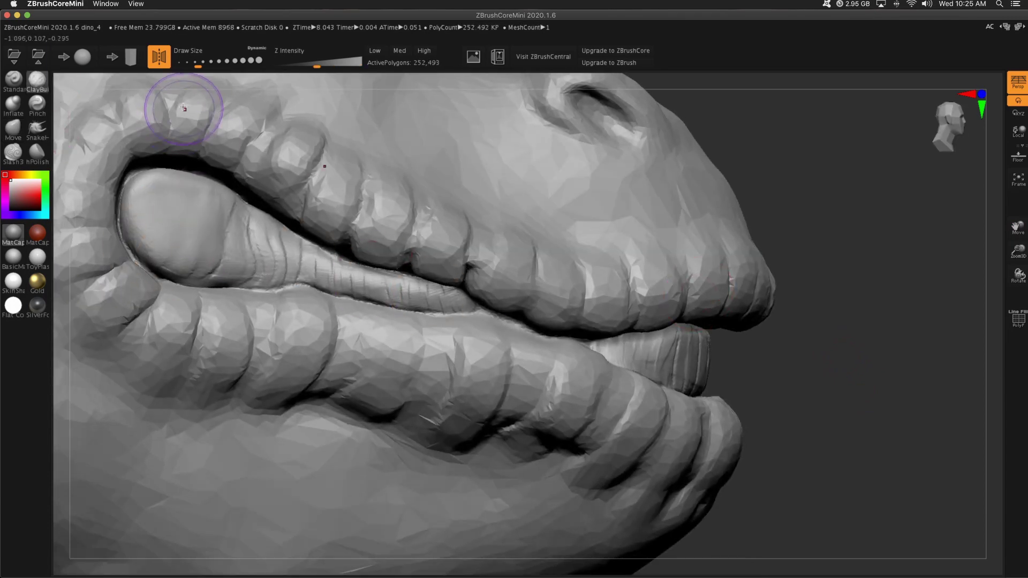
{"action": "left_click", "coordinate": [1018, 320]}
{"action": "left_click_drag", "start_coordinate": [183, 244], "coordinate": [471, 305], "text": "shift"}
{"action": "key", "text": "shift+f"}
{"action": "scroll", "coordinate": [503, 355], "scroll_direction": "up", "scroll_amount": 3}
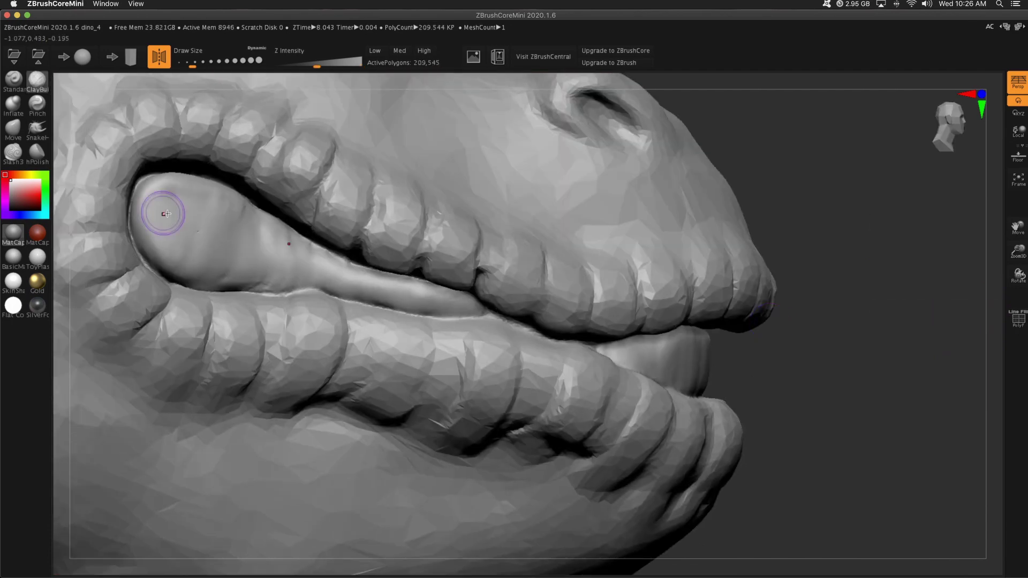
{"action": "mouse_move", "coordinate": [212, 217]}
{"action": "left_mouse_down"}
{"action": "mouse_move", "coordinate": [135, 242]}
{"action": "mouse_move", "coordinate": [271, 264]}
{"action": "mouse_move", "coordinate": [443, 264]}
{"action": "mouse_move", "coordinate": [456, 255]}
{"action": "left_mouse_up"}
Step: Carve lines into the tongue tip and a Slash3 slash along the tongue
{"action": "key", "text": "f"}
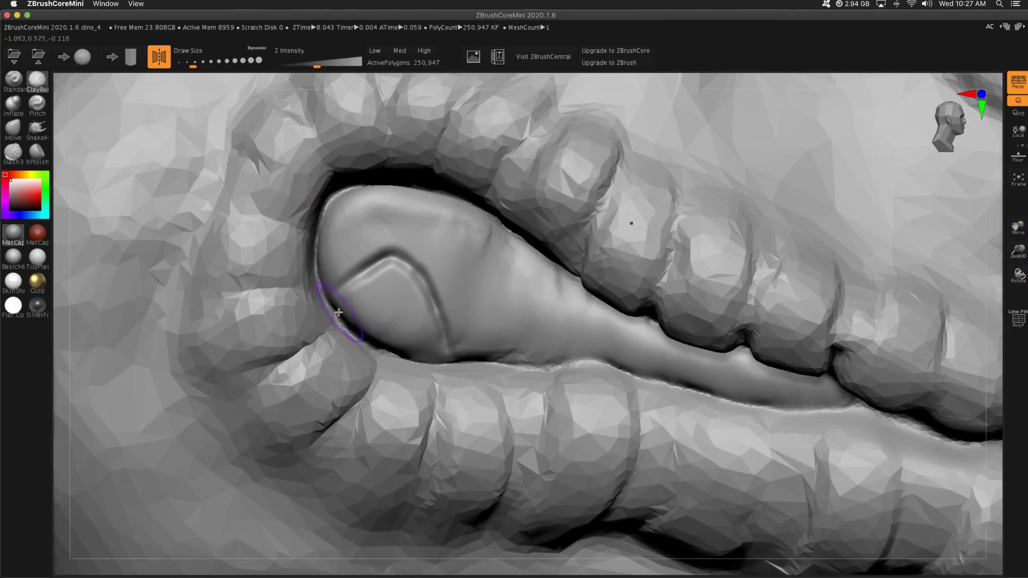
{"action": "mouse_move", "coordinate": [339, 321]}
{"action": "left_mouse_down"}
{"action": "mouse_move", "coordinate": [436, 349]}
{"action": "mouse_move", "coordinate": [375, 268]}
{"action": "left_mouse_up"}
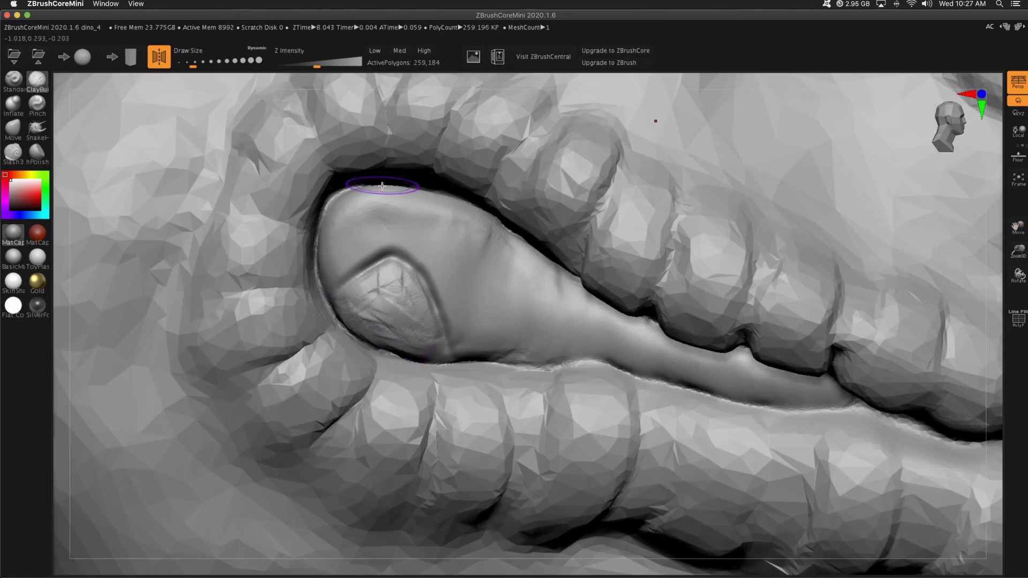
{"action": "left_click", "coordinate": [14, 153]}
{"action": "mouse_move", "coordinate": [455, 351]}
{"action": "left_mouse_down"}
{"action": "mouse_move", "coordinate": [546, 333]}
{"action": "mouse_move", "coordinate": [645, 365]}
{"action": "mouse_move", "coordinate": [800, 393]}
{"action": "left_mouse_up"}
{"action": "left_click", "coordinate": [37, 81]}
Step: Build up ClayBuildup ridges on the tongue tip and along the tongue edge
{"action": "mouse_move", "coordinate": [356, 287]}
{"action": "left_mouse_down"}
{"action": "mouse_move", "coordinate": [408, 329]}
{"action": "mouse_move", "coordinate": [393, 272]}
{"action": "mouse_move", "coordinate": [397, 294]}
{"action": "mouse_move", "coordinate": [456, 237]}
{"action": "mouse_move", "coordinate": [414, 318]}
{"action": "mouse_move", "coordinate": [454, 300]}
{"action": "mouse_move", "coordinate": [437, 266]}
{"action": "mouse_move", "coordinate": [454, 223]}
{"action": "mouse_move", "coordinate": [482, 283]}
{"action": "mouse_move", "coordinate": [487, 211]}
{"action": "mouse_move", "coordinate": [465, 265]}
{"action": "mouse_move", "coordinate": [501, 269]}
{"action": "mouse_move", "coordinate": [368, 212]}
{"action": "mouse_move", "coordinate": [359, 219]}
{"action": "mouse_move", "coordinate": [386, 228]}
{"action": "mouse_move", "coordinate": [392, 213]}
{"action": "mouse_move", "coordinate": [471, 241]}
{"action": "left_mouse_up"}
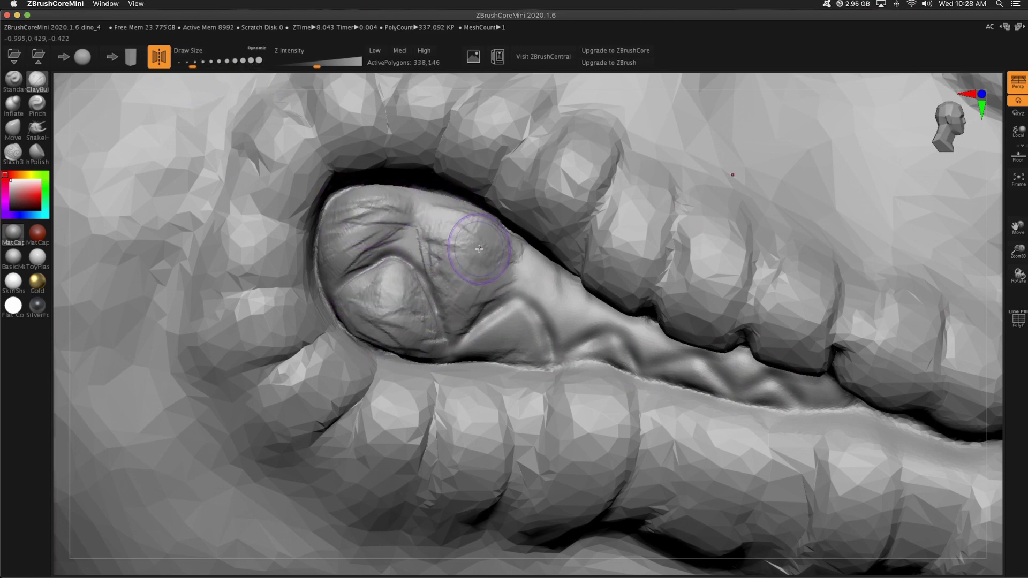
{"action": "mouse_move", "coordinate": [370, 304]}
{"action": "left_mouse_down"}
{"action": "mouse_move", "coordinate": [521, 347]}
{"action": "mouse_move", "coordinate": [475, 355]}
{"action": "mouse_move", "coordinate": [491, 342]}
{"action": "mouse_move", "coordinate": [536, 337]}
{"action": "mouse_move", "coordinate": [569, 286]}
{"action": "mouse_move", "coordinate": [568, 340]}
{"action": "mouse_move", "coordinate": [554, 316]}
{"action": "left_mouse_up"}
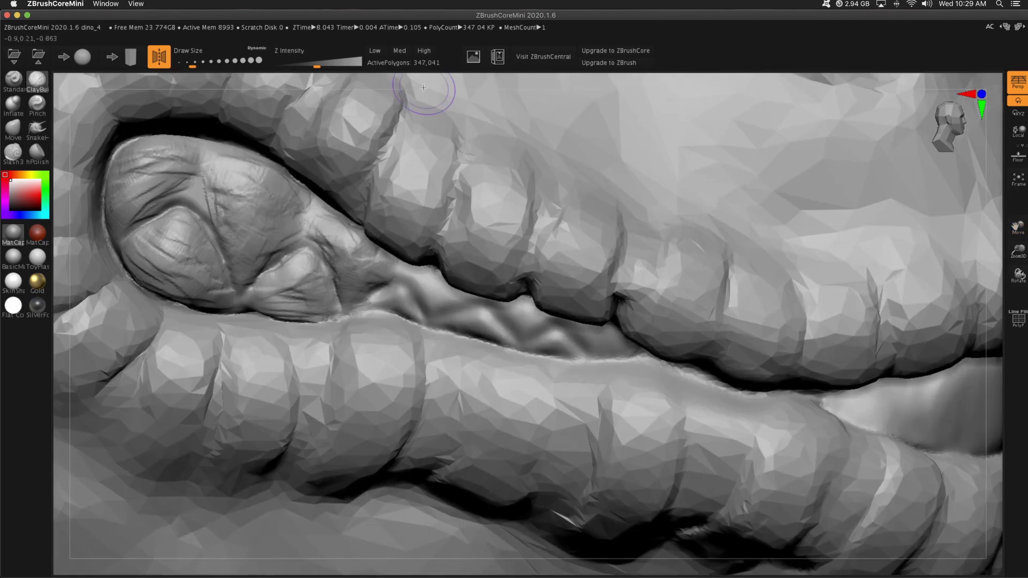
{"action": "left_click_drag", "start_coordinate": [375, 313], "coordinate": [427, 280]}
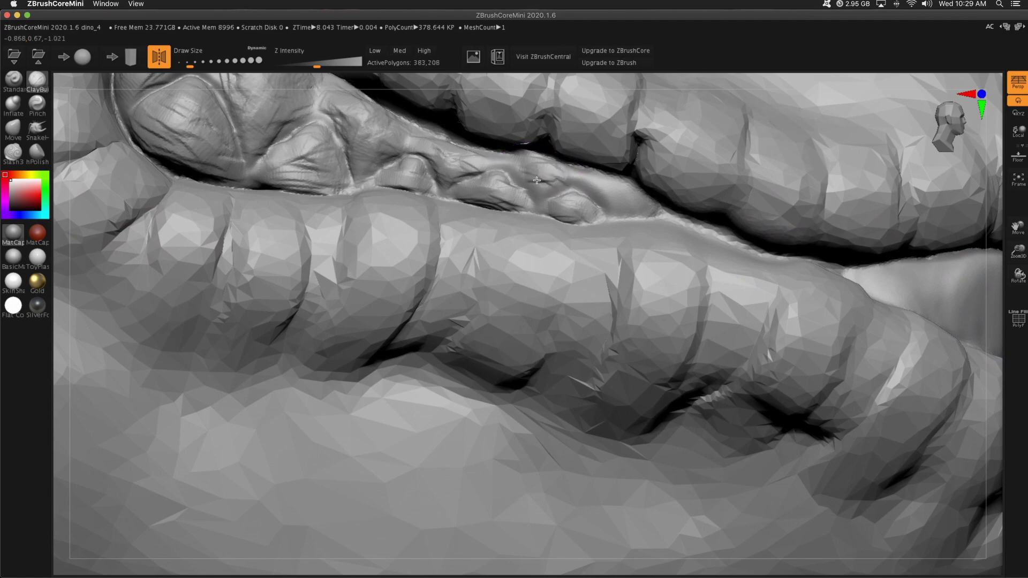
{"action": "left_click_drag", "start_coordinate": [525, 171], "coordinate": [612, 212]}
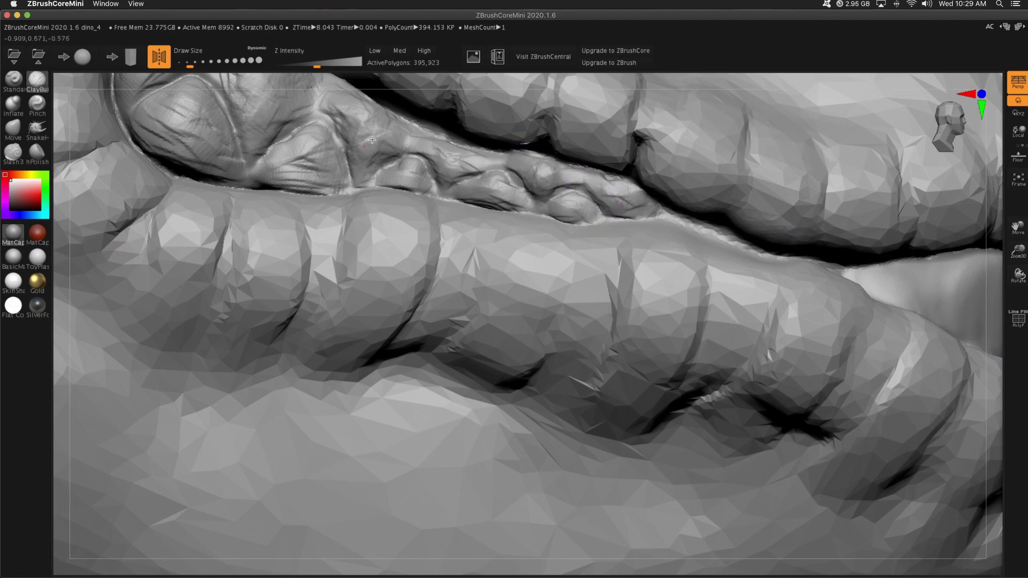
Step: From a side view, reshape the gum edge, gum lump and lower lip in the mouth corner
{"action": "key", "text": "f"}
{"action": "left_click_drag", "start_coordinate": [875, 374], "coordinate": [990, 234]}
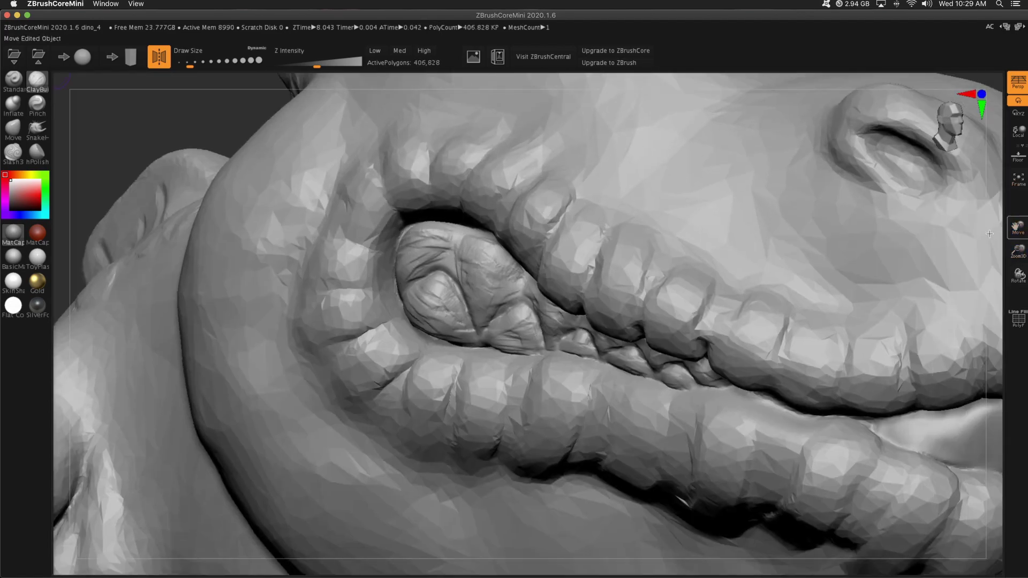
{"action": "left_click_drag", "start_coordinate": [423, 329], "coordinate": [403, 296]}
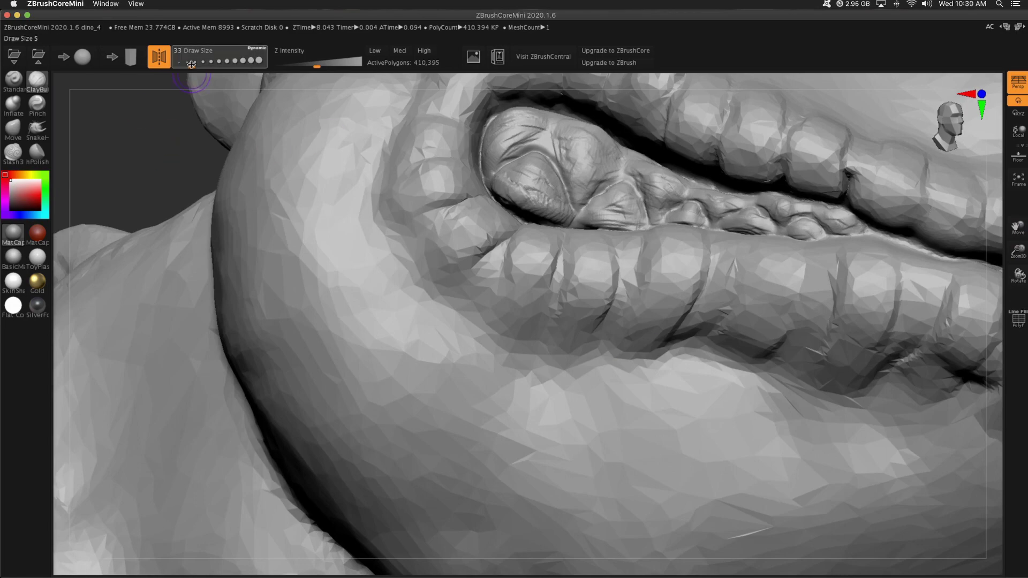
{"action": "mouse_move", "coordinate": [407, 343]}
{"action": "left_mouse_down", "text": "alt"}
{"action": "mouse_move", "coordinate": [432, 301]}
{"action": "mouse_move", "coordinate": [498, 315]}
{"action": "left_mouse_up", "text": "alt"}
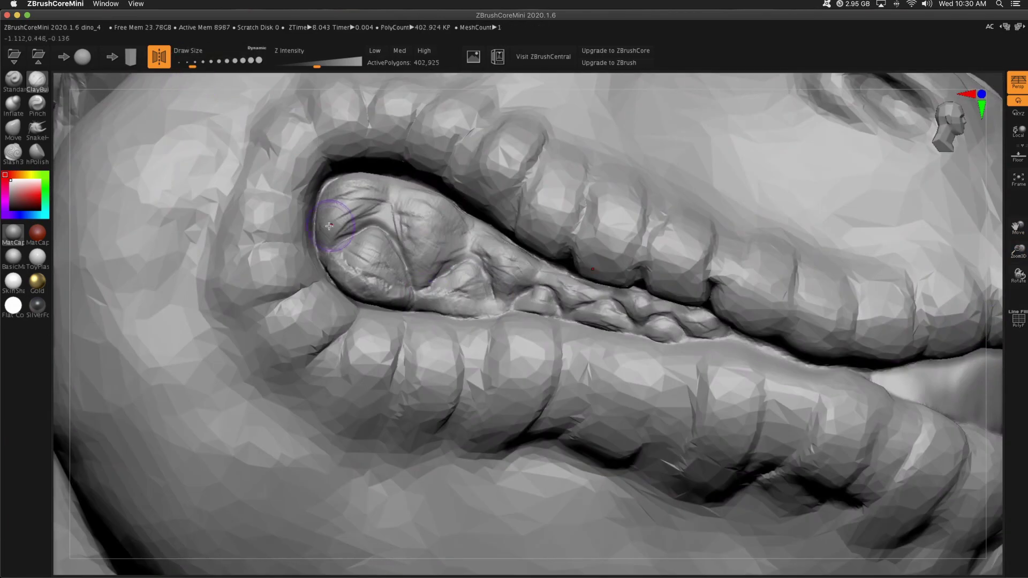
{"action": "mouse_move", "coordinate": [333, 230]}
{"action": "left_mouse_down", "text": "alt"}
{"action": "mouse_move", "coordinate": [387, 270]}
{"action": "mouse_move", "coordinate": [386, 295]}
{"action": "mouse_move", "coordinate": [439, 310]}
{"action": "mouse_move", "coordinate": [459, 413]}
{"action": "left_mouse_up", "text": "alt"}
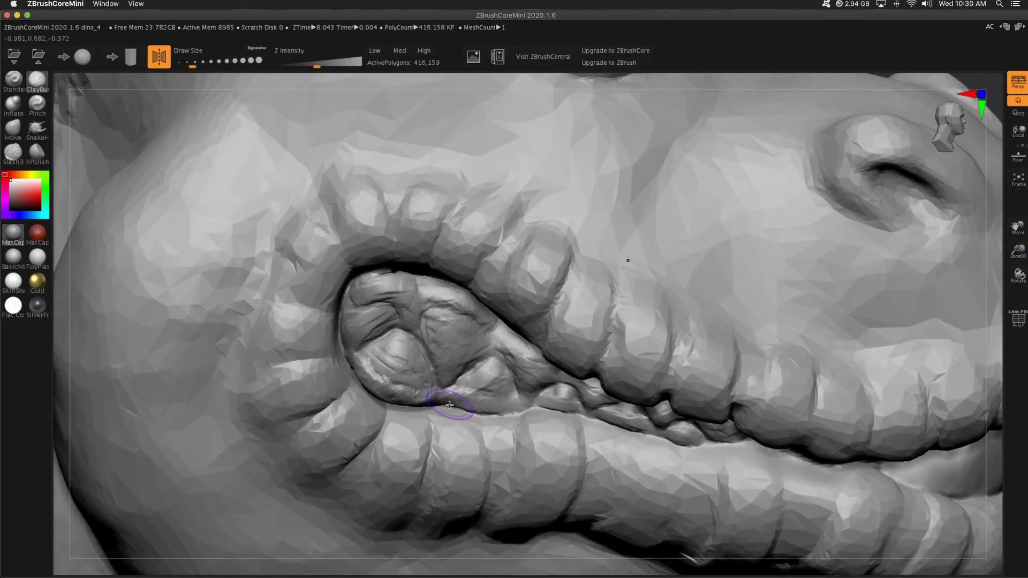
{"action": "mouse_move", "coordinate": [1018, 251]}
{"action": "left_mouse_down"}
{"action": "mouse_move", "coordinate": [975, 333]}
{"action": "mouse_move", "coordinate": [407, 169]}
{"action": "left_mouse_up"}
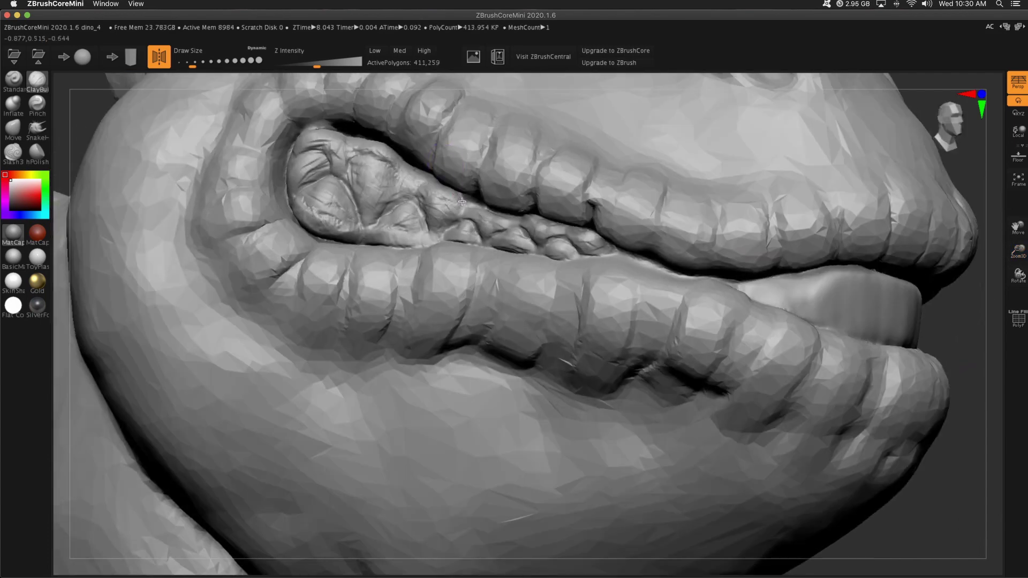
{"action": "left_click_drag", "start_coordinate": [568, 228], "coordinate": [573, 262]}
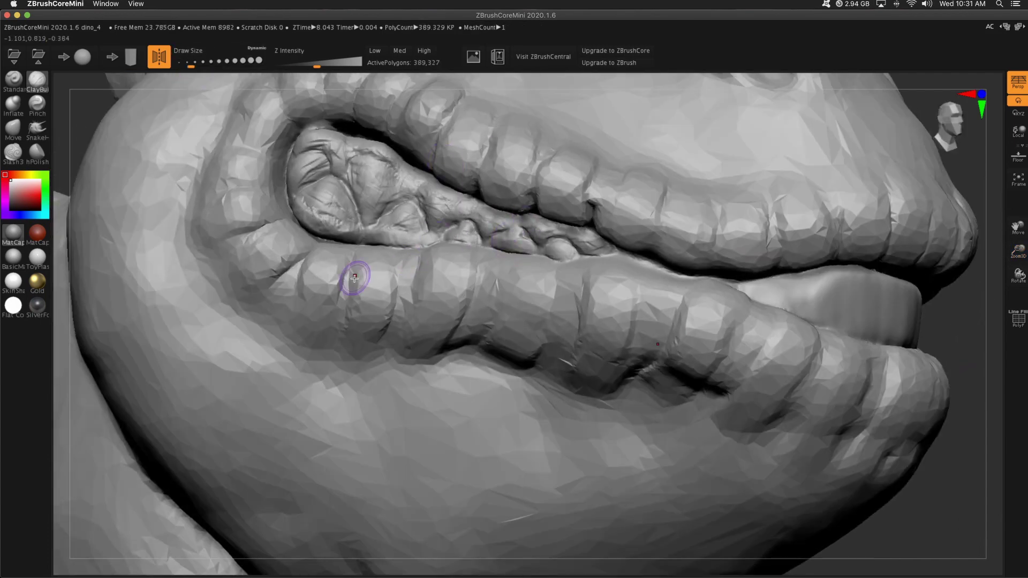
Step: With a smaller brush, build up the teeth and gum, then smooth the tooth area
{"action": "left_click_drag", "start_coordinate": [211, 61], "coordinate": [207, 61]}
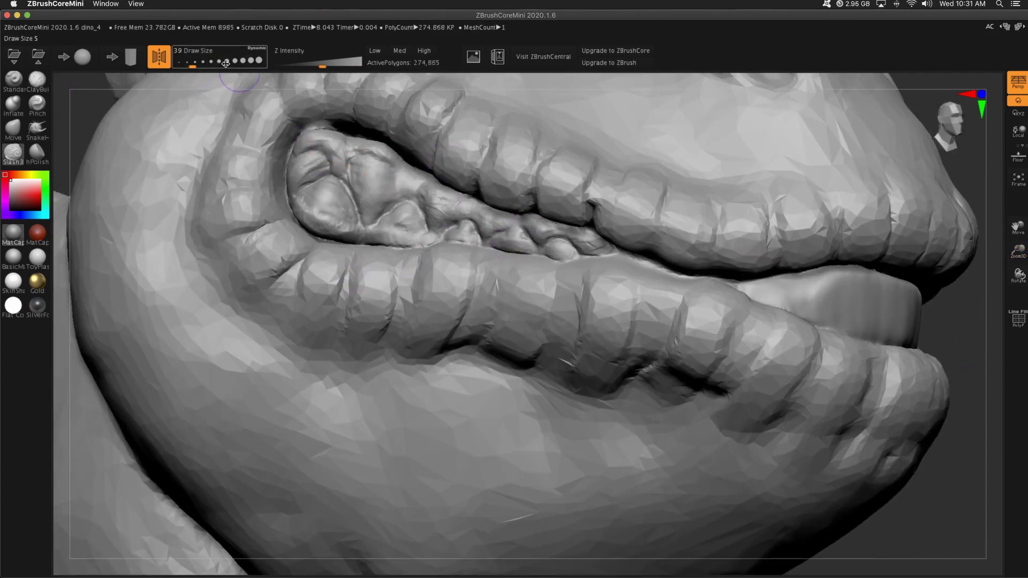
{"action": "mouse_move", "coordinate": [339, 170]}
{"action": "left_mouse_down"}
{"action": "mouse_move", "coordinate": [397, 179]}
{"action": "mouse_move", "coordinate": [330, 222]}
{"action": "mouse_move", "coordinate": [384, 237]}
{"action": "mouse_move", "coordinate": [521, 239]}
{"action": "mouse_move", "coordinate": [454, 220]}
{"action": "mouse_move", "coordinate": [472, 219]}
{"action": "mouse_move", "coordinate": [338, 329]}
{"action": "mouse_move", "coordinate": [533, 227]}
{"action": "mouse_move", "coordinate": [514, 243]}
{"action": "left_mouse_up"}
{"action": "mouse_move", "coordinate": [1017, 252]}
{"action": "left_mouse_down"}
{"action": "mouse_move", "coordinate": [876, 307]}
{"action": "mouse_move", "coordinate": [1017, 251]}
{"action": "left_mouse_up"}
{"action": "left_click_drag", "start_coordinate": [316, 411], "coordinate": [321, 407], "text": "shift"}
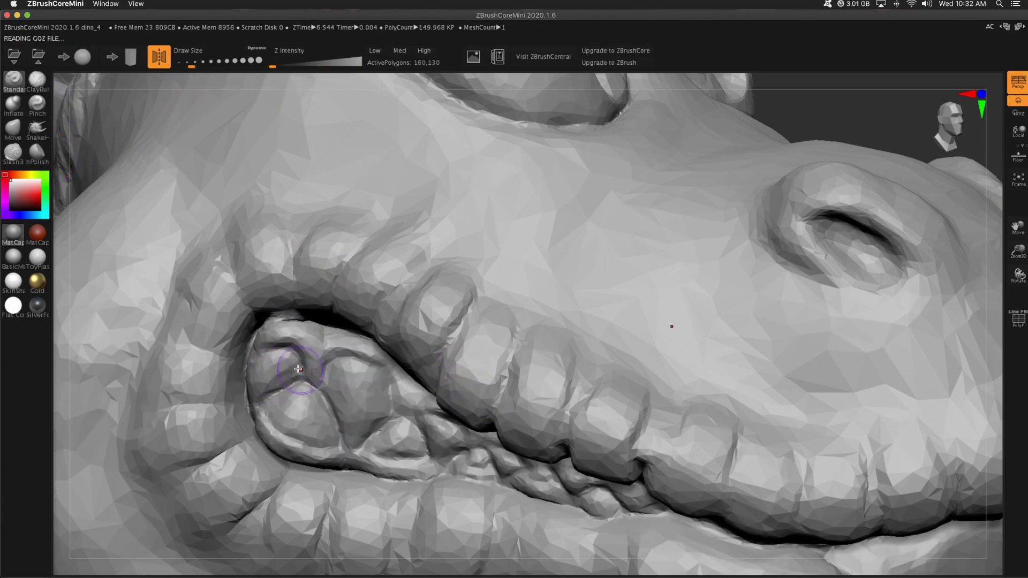
{"action": "left_click_drag", "start_coordinate": [447, 453], "coordinate": [472, 460], "text": "shift"}
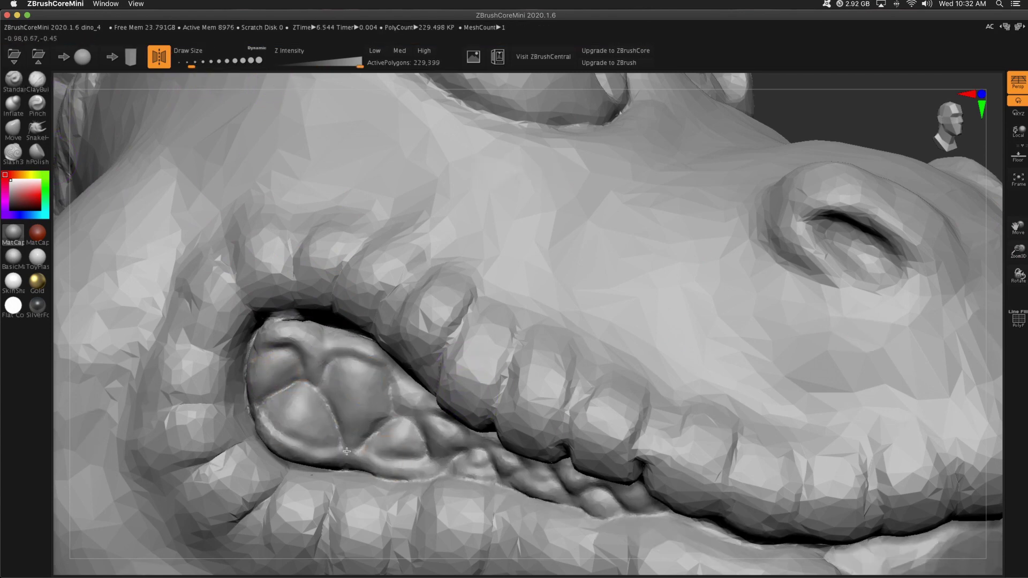
Step: With ClayBuildup at lower Z Intensity and smaller Draw Size, add a ridged gum rim and groove
{"action": "left_click", "coordinate": [37, 80]}
{"action": "left_click_drag", "start_coordinate": [360, 62], "coordinate": [317, 63]}
{"action": "left_click", "coordinate": [187, 62]}
{"action": "mouse_move", "coordinate": [313, 364]}
{"action": "left_mouse_down"}
{"action": "mouse_move", "coordinate": [277, 334]}
{"action": "mouse_move", "coordinate": [334, 342]}
{"action": "mouse_move", "coordinate": [297, 336]}
{"action": "mouse_move", "coordinate": [279, 443]}
{"action": "mouse_move", "coordinate": [371, 465]}
{"action": "left_mouse_up"}
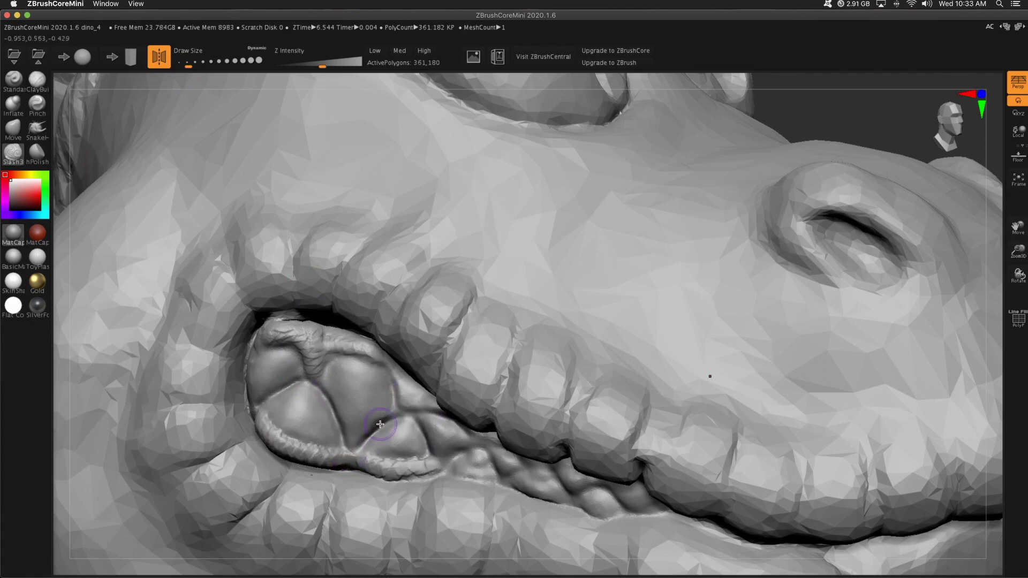
{"action": "right_click_drag", "start_coordinate": [498, 487], "coordinate": [314, 257]}
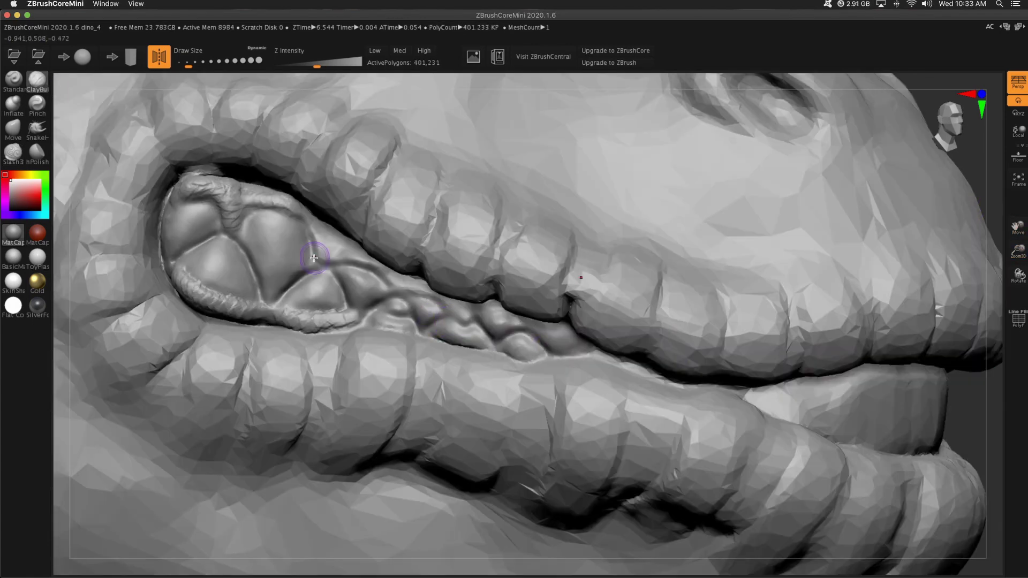
{"action": "mouse_move", "coordinate": [341, 220]}
{"action": "left_mouse_down"}
{"action": "mouse_move", "coordinate": [387, 275]}
{"action": "mouse_move", "coordinate": [451, 297]}
{"action": "mouse_move", "coordinate": [512, 349]}
{"action": "left_mouse_up"}
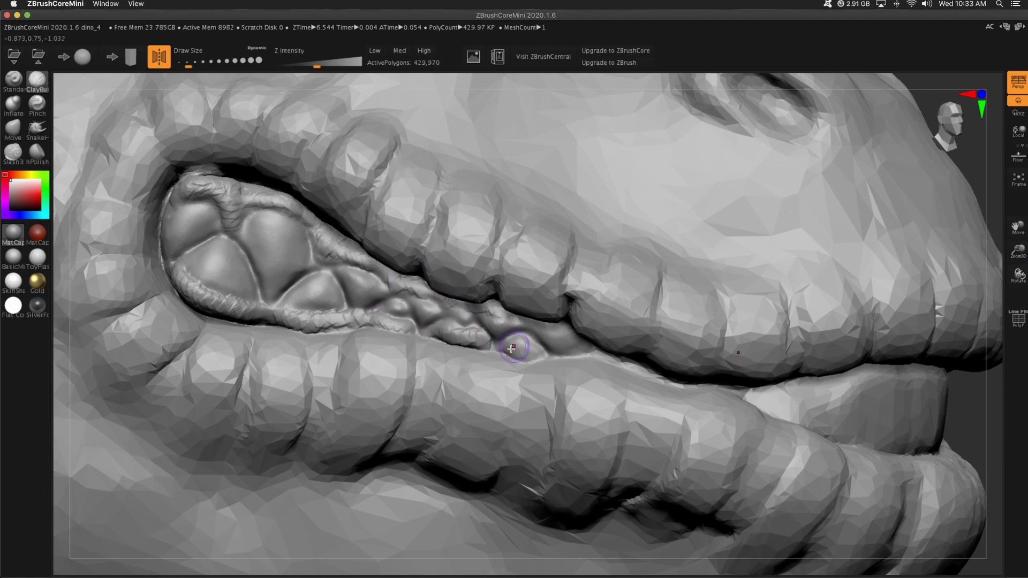
{"action": "mouse_move", "coordinate": [458, 385]}
{"action": "left_mouse_down"}
{"action": "mouse_move", "coordinate": [538, 355]}
{"action": "mouse_move", "coordinate": [484, 364]}
{"action": "mouse_move", "coordinate": [521, 351]}
{"action": "mouse_move", "coordinate": [438, 386]}
{"action": "mouse_move", "coordinate": [552, 352]}
{"action": "left_mouse_up"}
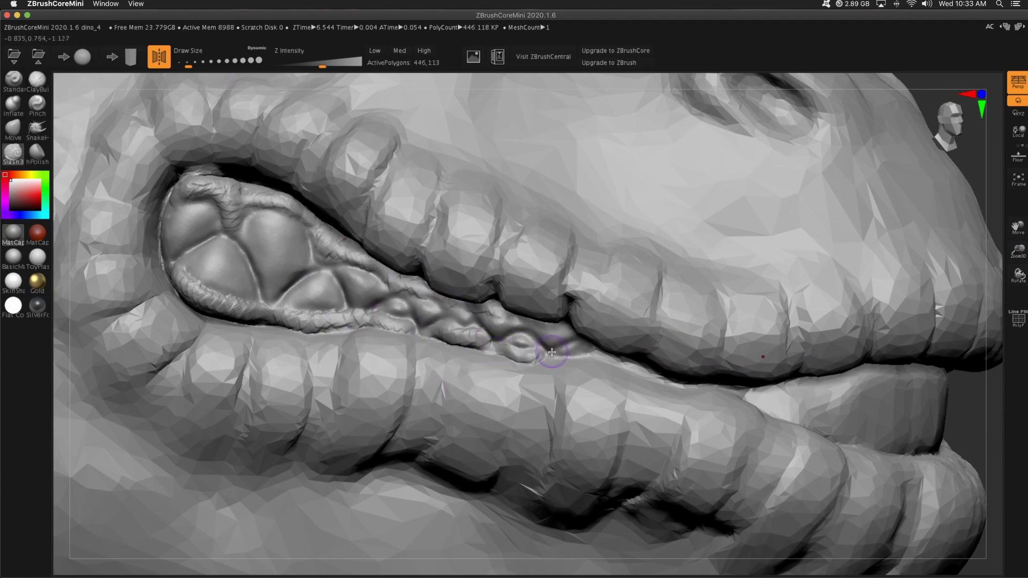
Step: Frame the front lips and drop the mesh to the Low subdivision level
{"action": "key", "text": "f"}
{"action": "left_click_drag", "start_coordinate": [821, 220], "coordinate": [827, 227]}
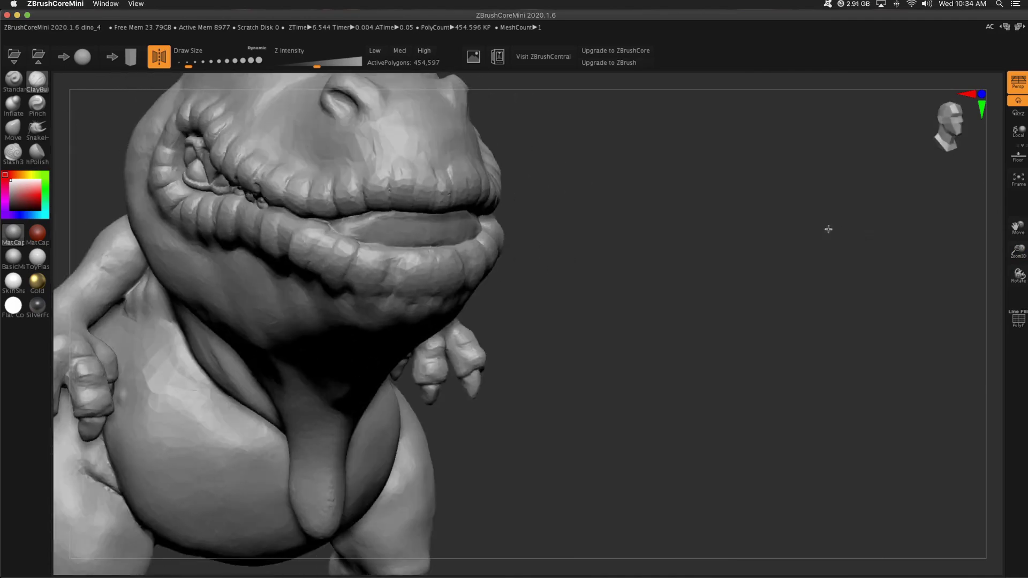
{"action": "left_click_drag", "start_coordinate": [1017, 249], "coordinate": [1018, 236]}
{"action": "left_click", "coordinate": [376, 53]}
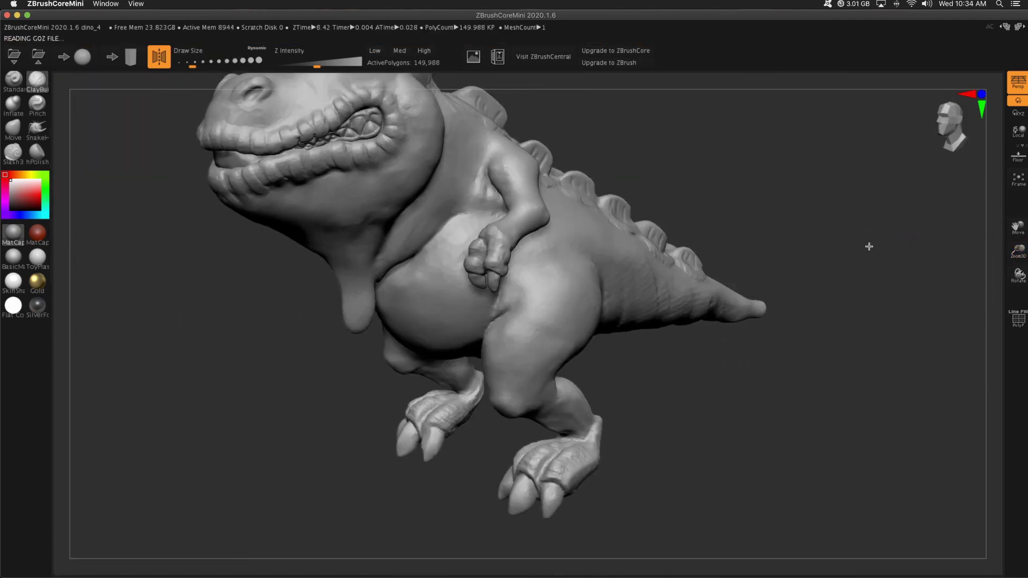
Step: From a front view, carve a lip crease and build up tooth shapes between the lips
{"action": "left_click_drag", "start_coordinate": [870, 247], "coordinate": [896, 311]}
{"action": "right_click_drag", "start_coordinate": [249, 289], "coordinate": [268, 220]}
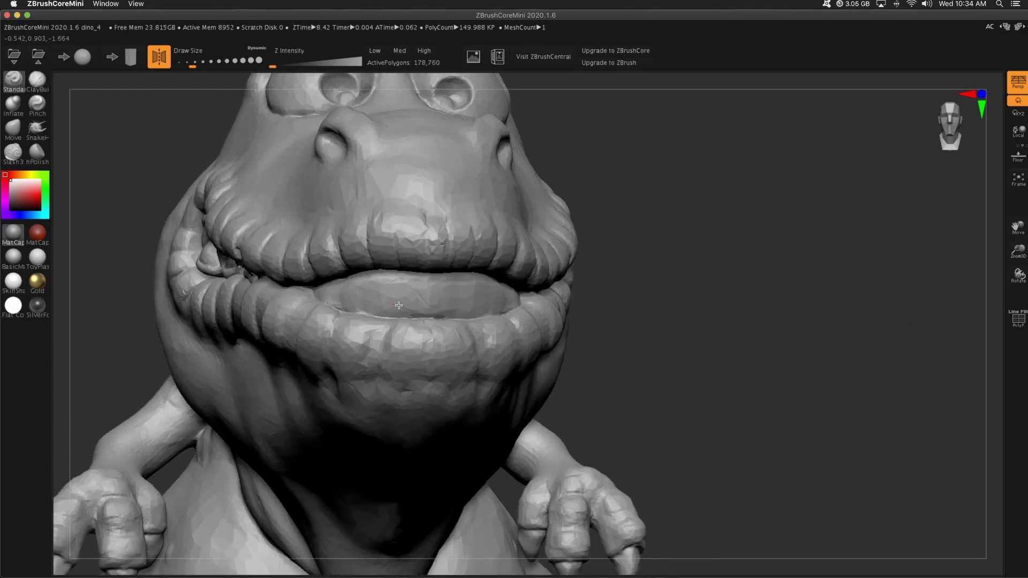
{"action": "mouse_move", "coordinate": [970, 328]}
{"action": "right_mouse_down", "text": "ctrl"}
{"action": "mouse_move", "coordinate": [271, 305]}
{"action": "mouse_move", "coordinate": [466, 305]}
{"action": "right_mouse_up", "text": "ctrl"}
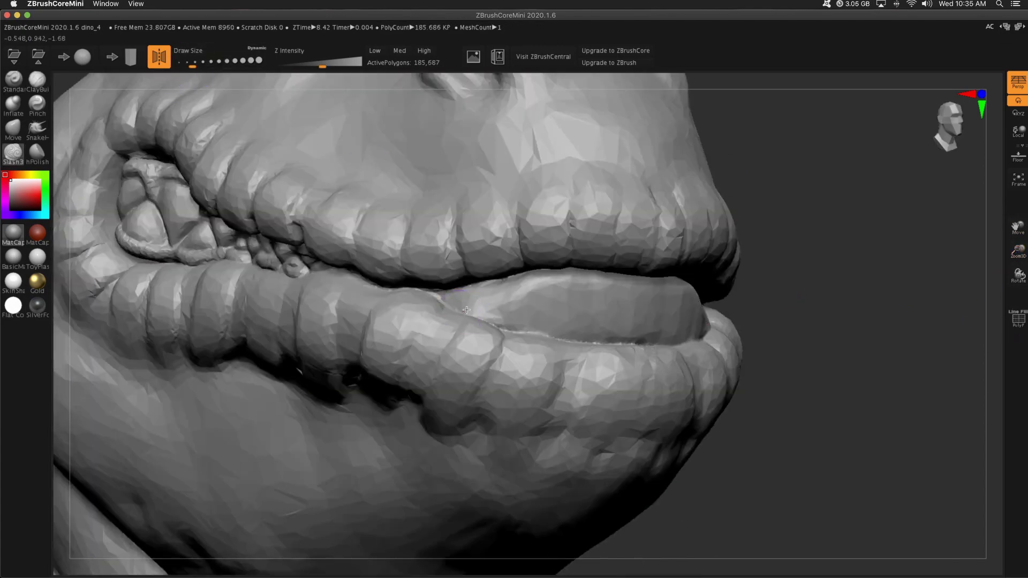
{"action": "mouse_move", "coordinate": [466, 303]}
{"action": "left_mouse_down"}
{"action": "mouse_move", "coordinate": [522, 326]}
{"action": "mouse_move", "coordinate": [485, 305]}
{"action": "mouse_move", "coordinate": [618, 305]}
{"action": "left_mouse_up"}
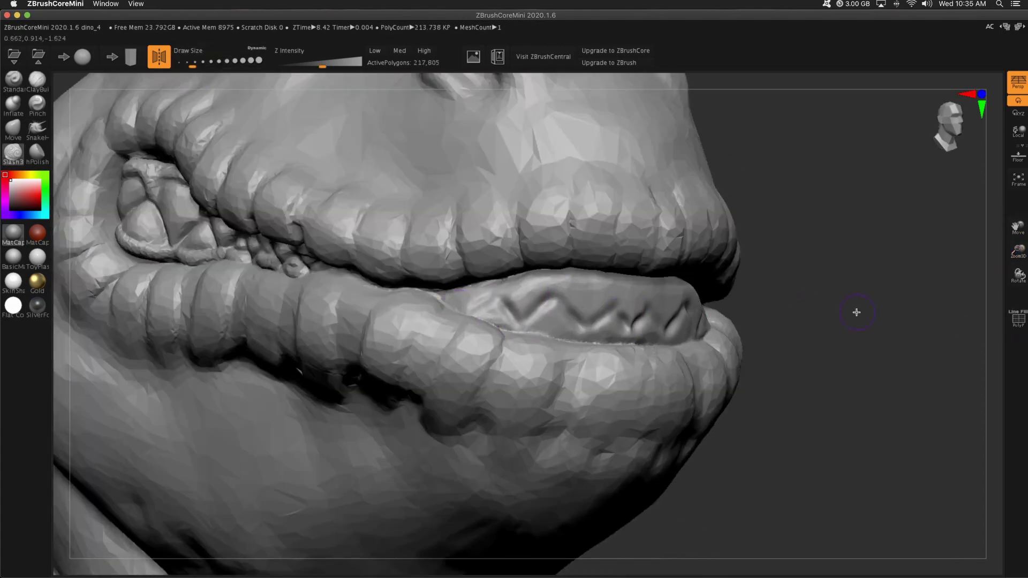
{"action": "key", "text": "b"}
{"action": "key", "text": "c"}
{"action": "key", "text": "b"}
{"action": "right_click_drag", "start_coordinate": [700, 294], "coordinate": [490, 333], "text": "ctrl"}
{"action": "mouse_move", "coordinate": [490, 333]}
{"action": "left_mouse_down"}
{"action": "mouse_move", "coordinate": [686, 338]}
{"action": "mouse_move", "coordinate": [560, 337]}
{"action": "mouse_move", "coordinate": [509, 268]}
{"action": "mouse_move", "coordinate": [494, 287]}
{"action": "mouse_move", "coordinate": [616, 279]}
{"action": "mouse_move", "coordinate": [391, 271]}
{"action": "left_mouse_up"}
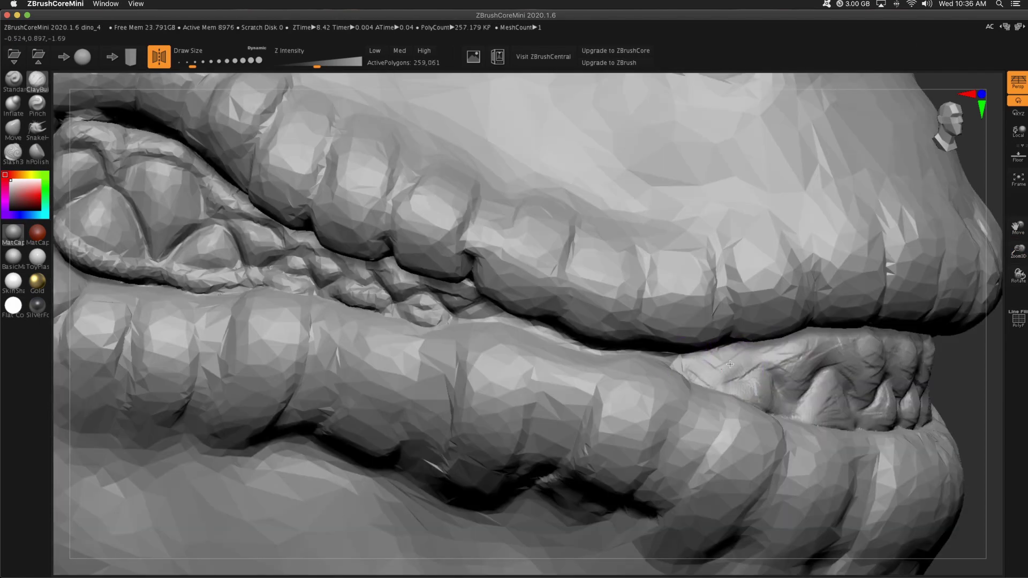
Step: Deepen the crease between lip and gums with the Slash3 brush
{"action": "key", "text": "b"}
{"action": "key", "text": "s"}
{"action": "key", "text": "l"}
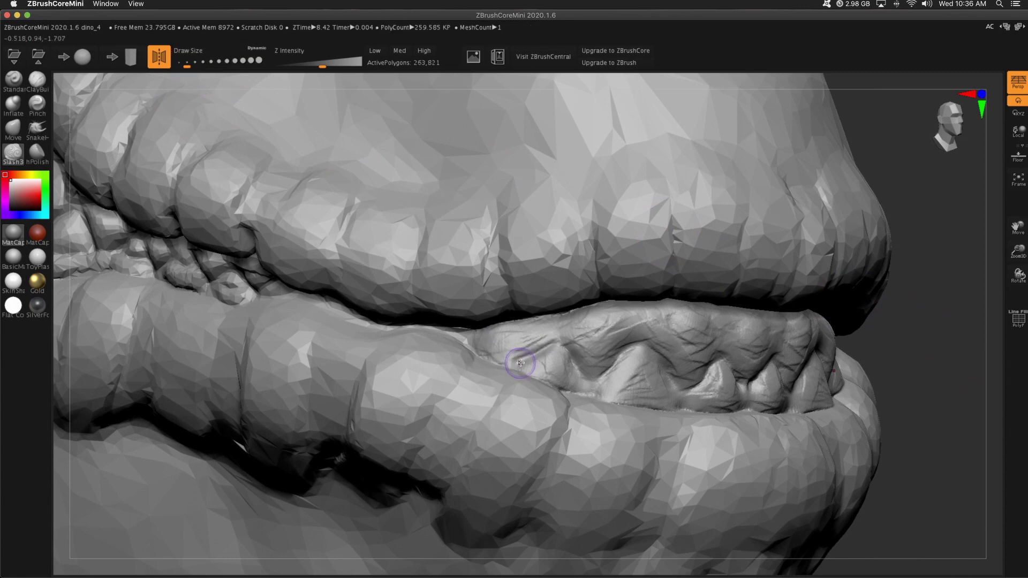
{"action": "left_click_drag", "start_coordinate": [521, 363], "coordinate": [472, 339]}
Step: Symmetrically build the central pointed teeth, reshape the lower teeth and groove the upper gum
{"action": "left_click", "coordinate": [47, 89]}
{"action": "left_click_drag", "start_coordinate": [905, 369], "coordinate": [918, 315], "text": "shift"}
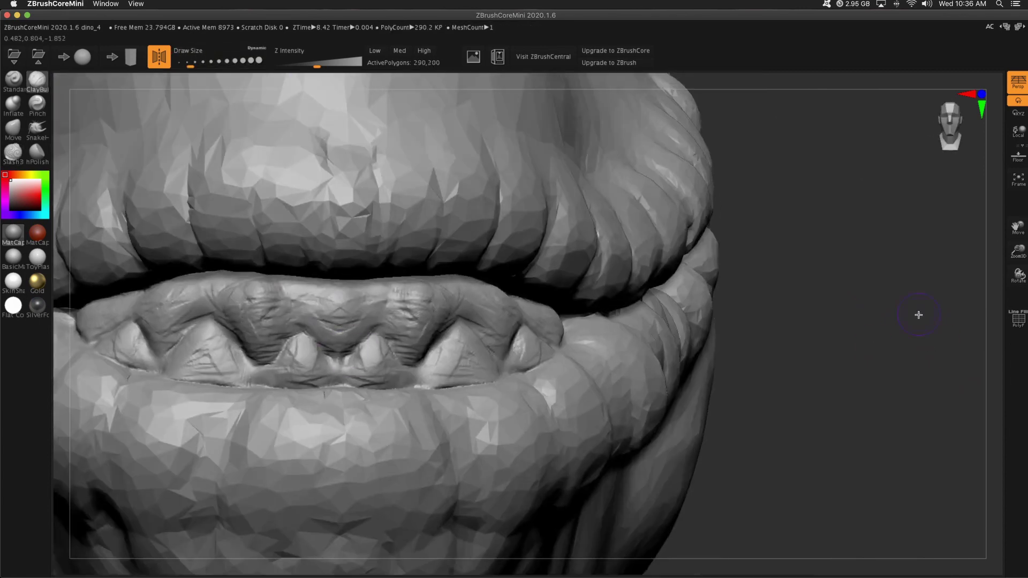
{"action": "mouse_move", "coordinate": [321, 300]}
{"action": "left_mouse_down"}
{"action": "mouse_move", "coordinate": [355, 379]}
{"action": "mouse_move", "coordinate": [485, 364]}
{"action": "mouse_move", "coordinate": [503, 326]}
{"action": "left_mouse_up"}
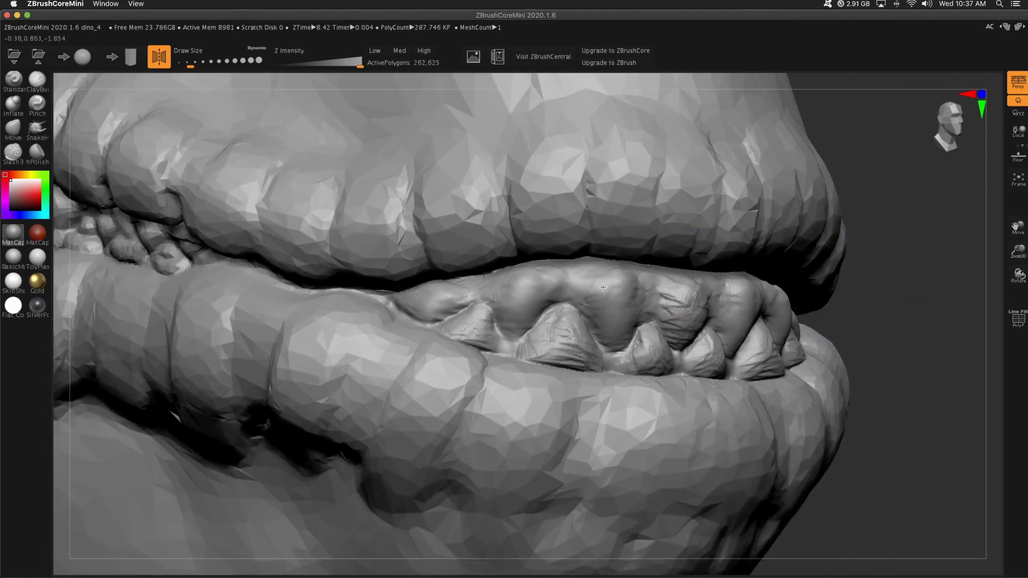
{"action": "mouse_move", "coordinate": [602, 288]}
{"action": "left_mouse_down"}
{"action": "mouse_move", "coordinate": [565, 346]}
{"action": "mouse_move", "coordinate": [686, 342]}
{"action": "mouse_move", "coordinate": [584, 369]}
{"action": "mouse_move", "coordinate": [651, 372]}
{"action": "left_mouse_up"}
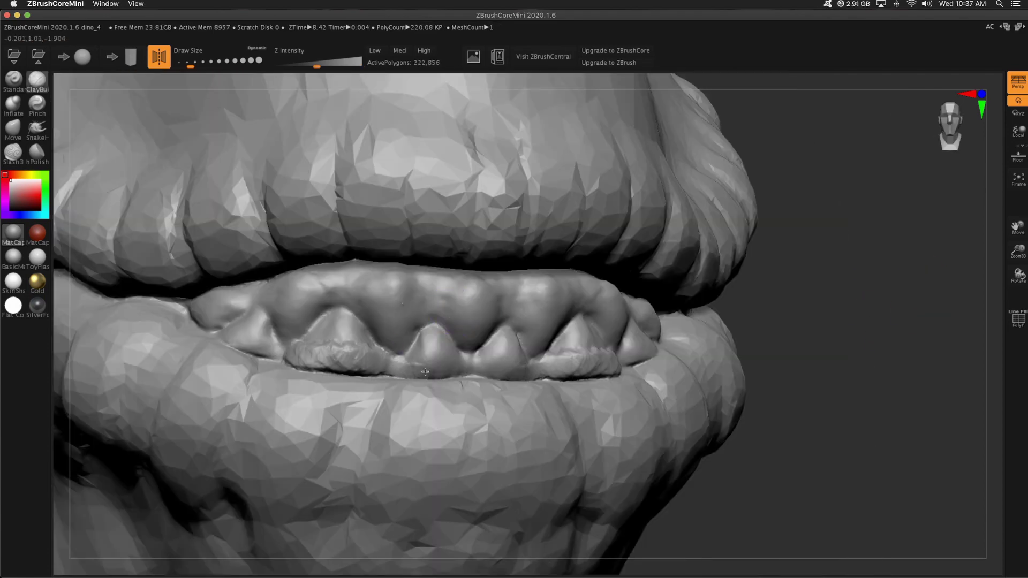
{"action": "left_click_drag", "start_coordinate": [386, 369], "coordinate": [547, 375]}
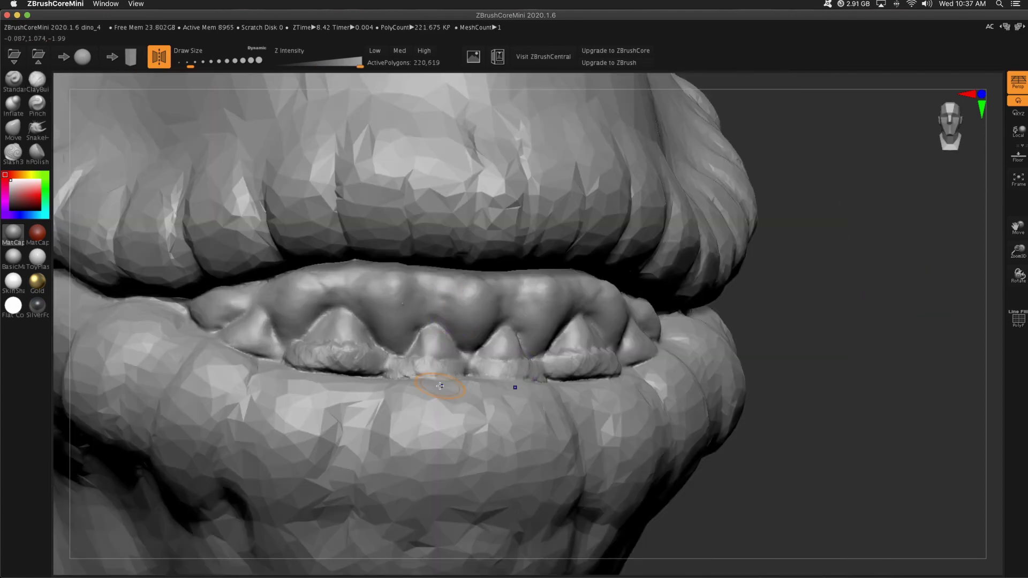
{"action": "left_click_drag", "start_coordinate": [523, 289], "coordinate": [263, 295]}
{"action": "left_click_drag", "start_coordinate": [262, 295], "coordinate": [252, 300]}
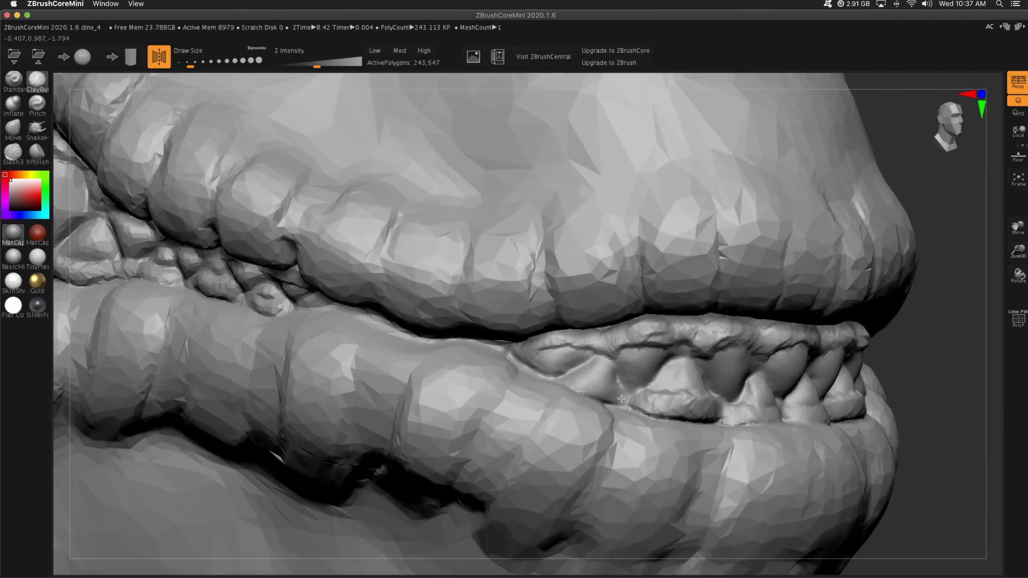
Step: Refine and sharpen the row of teeth, then zoom out to the whole dinosaur
{"action": "left_click_drag", "start_coordinate": [621, 399], "coordinate": [541, 370]}
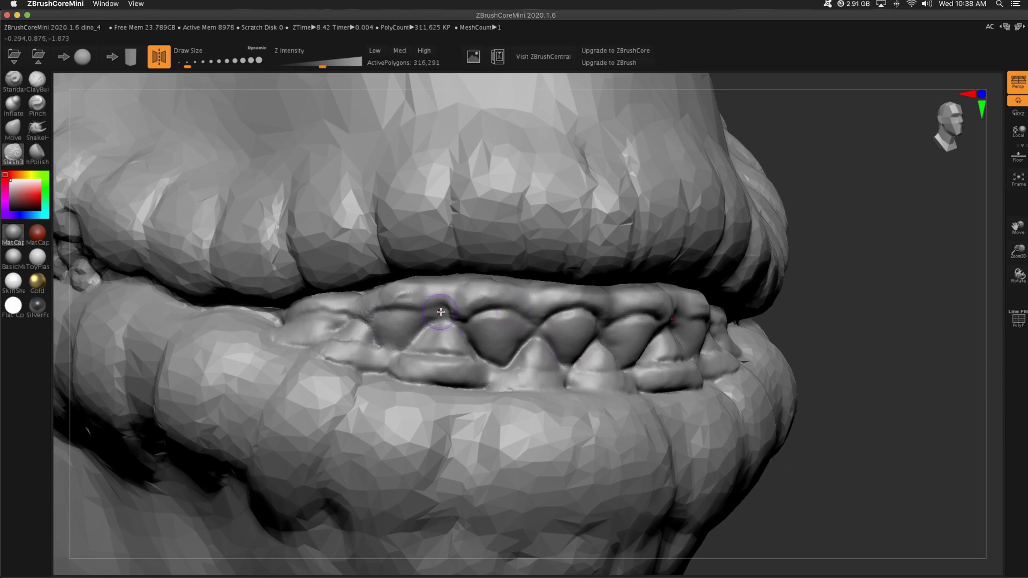
{"action": "left_click_drag", "start_coordinate": [440, 311], "coordinate": [402, 311]}
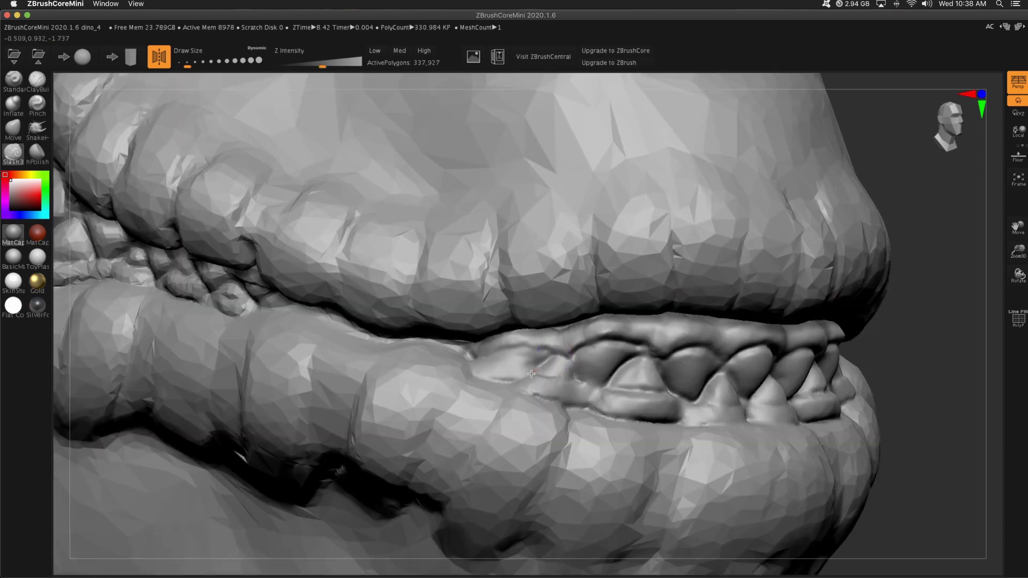
{"action": "left_click_drag", "start_coordinate": [503, 353], "coordinate": [507, 373]}
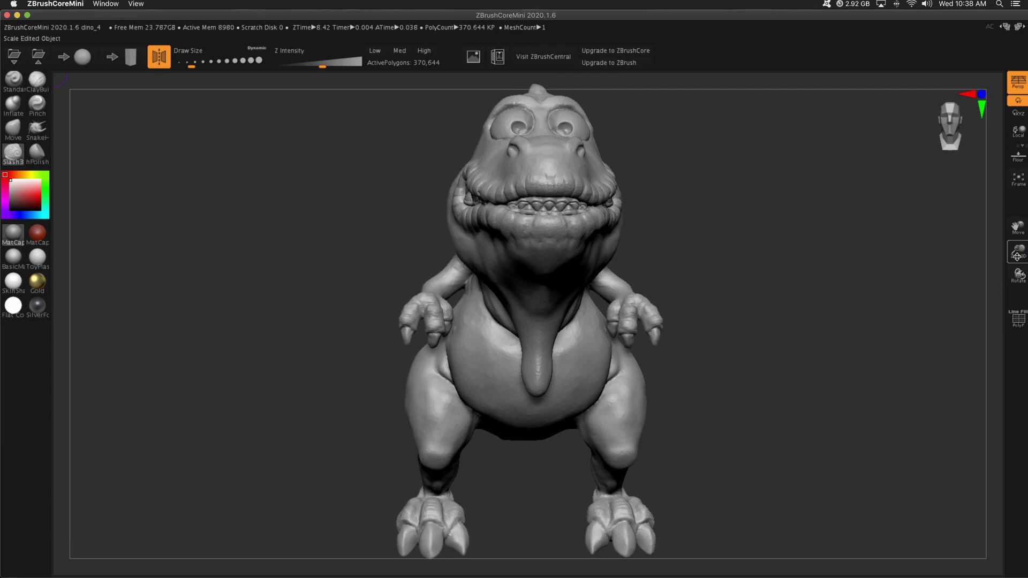
{"action": "mouse_move", "coordinate": [953, 268]}
{"action": "left_mouse_down"}
{"action": "mouse_move", "coordinate": [941, 294]}
{"action": "mouse_move", "coordinate": [884, 322]}
{"action": "left_mouse_up"}
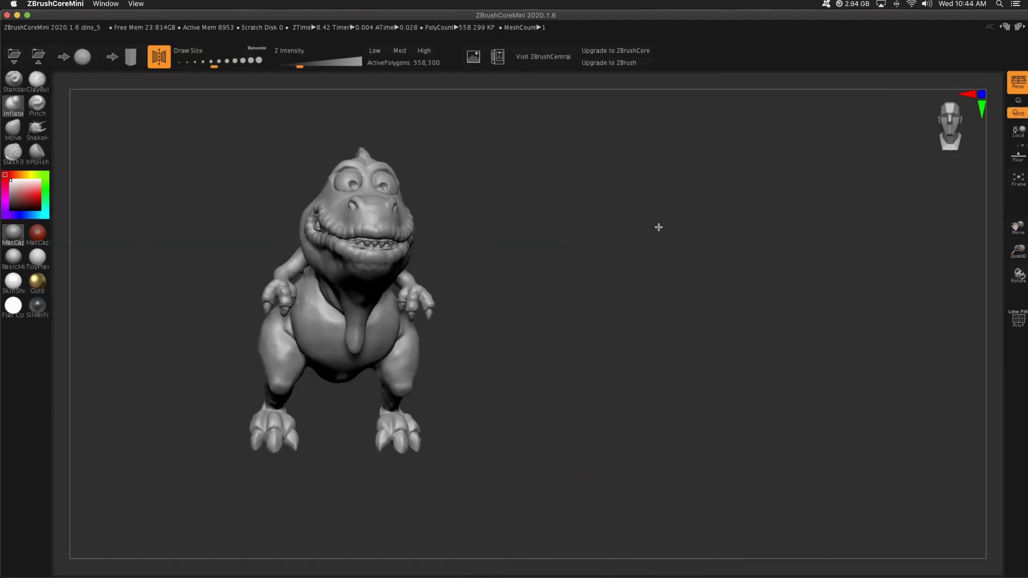
{"action": "left_click_drag", "start_coordinate": [658, 310], "coordinate": [615, 328]}
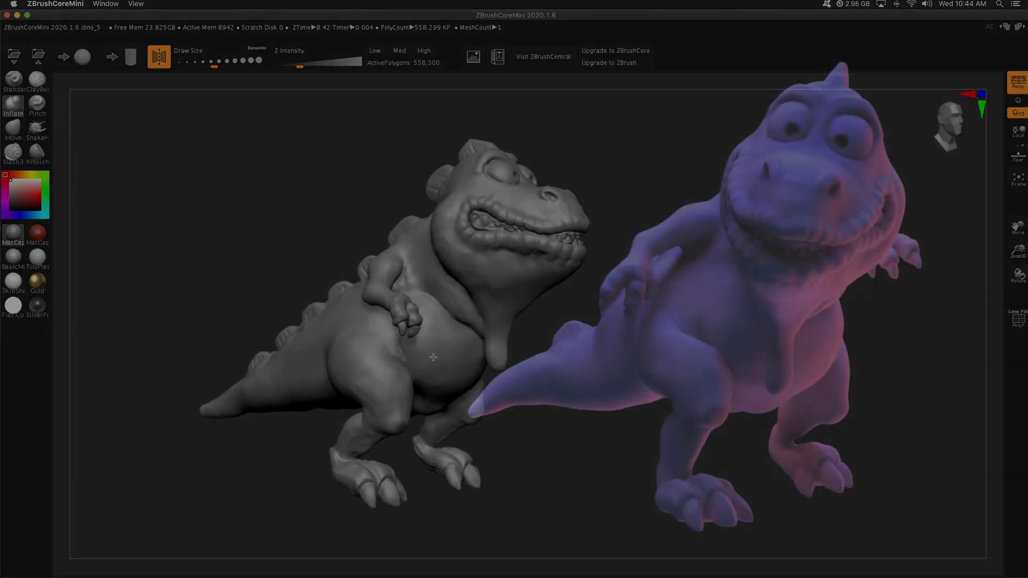